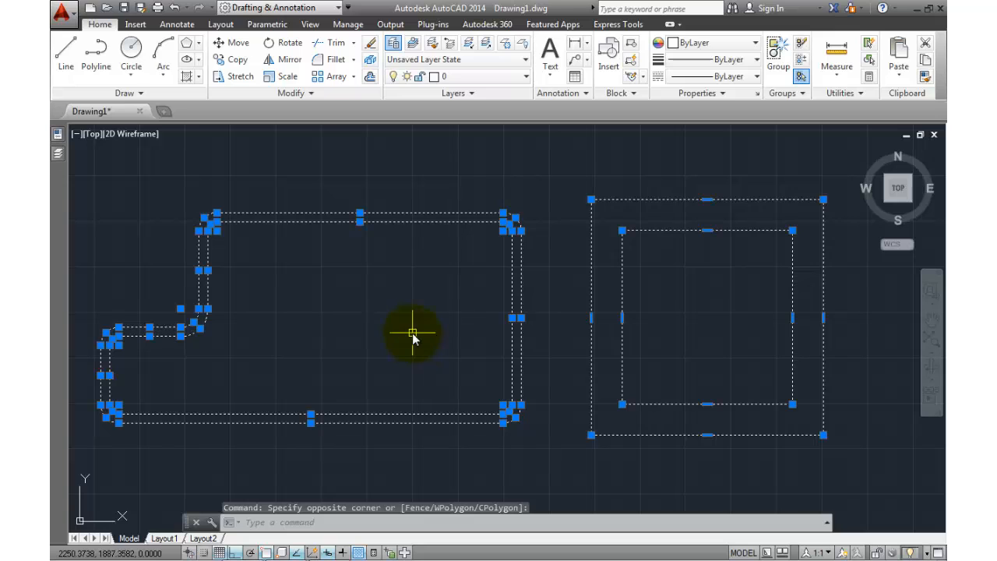
- Erase all the selected outlines and rectangles to clear the drawing
left_click(371, 43)
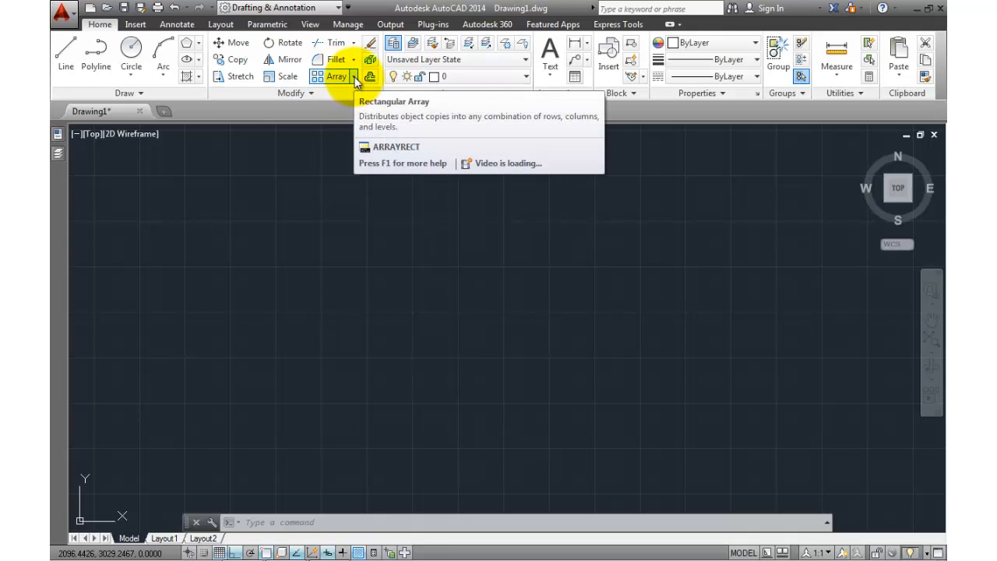
left_click(355, 76)
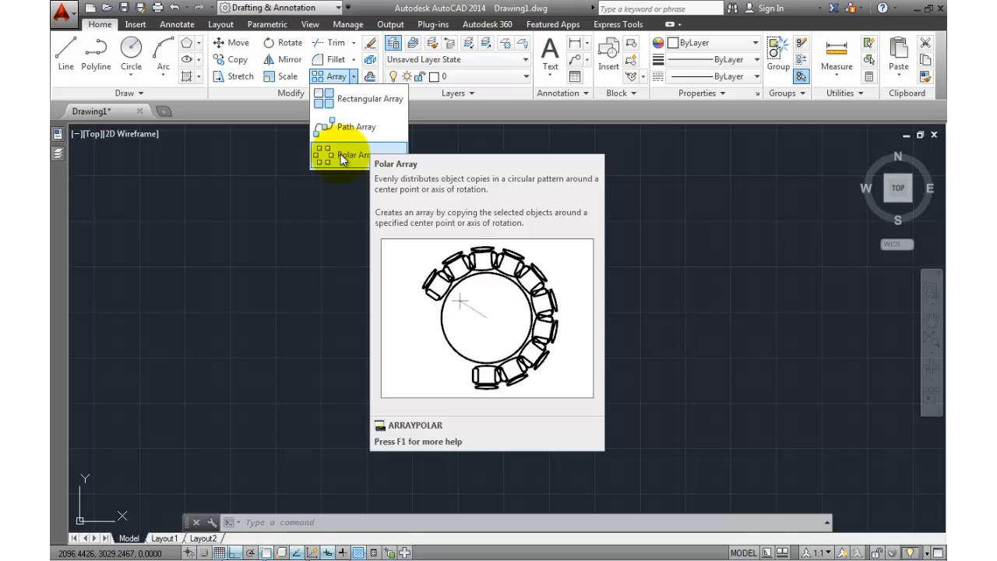
left_click(456, 105)
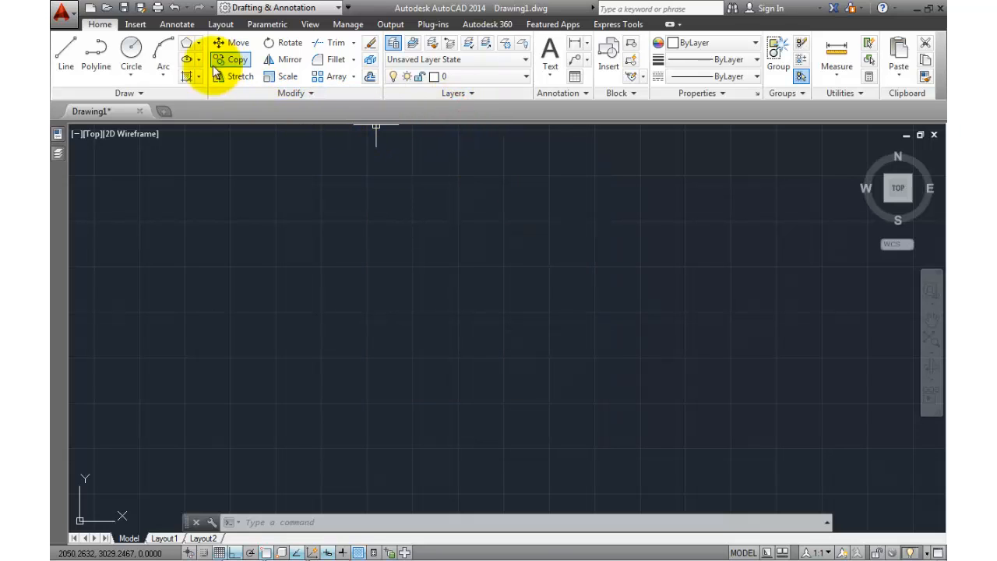
- Draw a circle with a radius of about 377 and a smaller circle centred directly above it
left_click(132, 48)
left_click(399, 337)
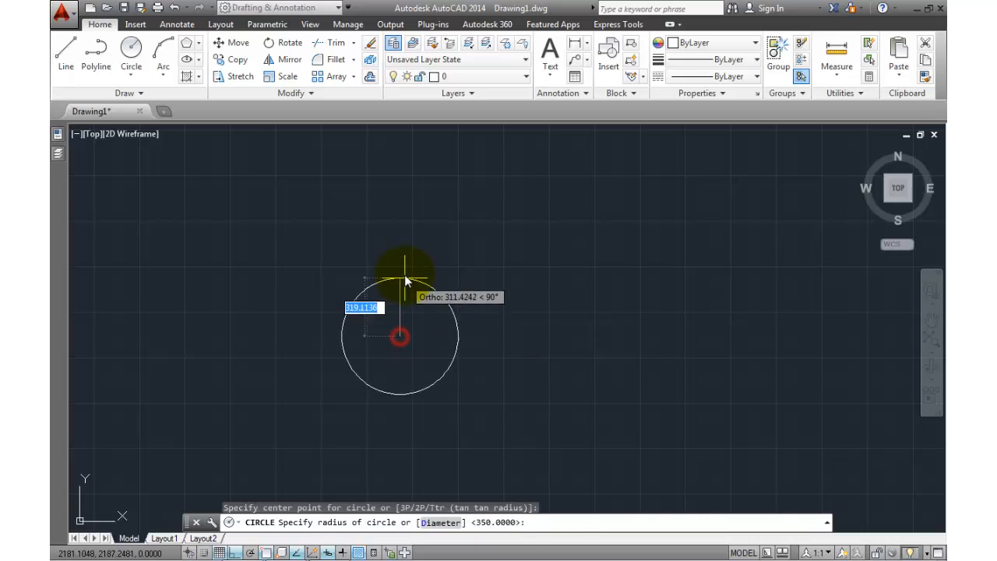
left_click(404, 268)
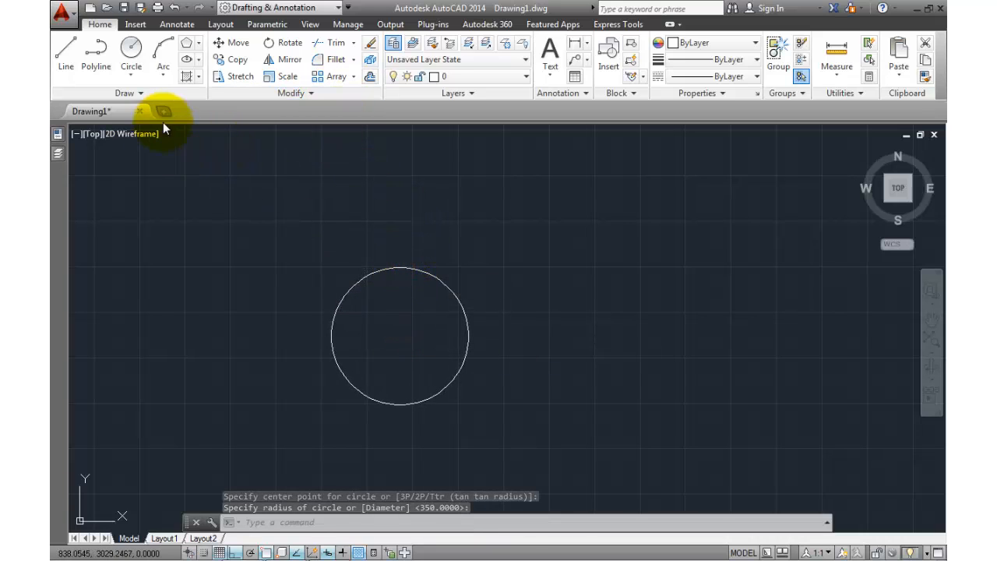
left_click(130, 53)
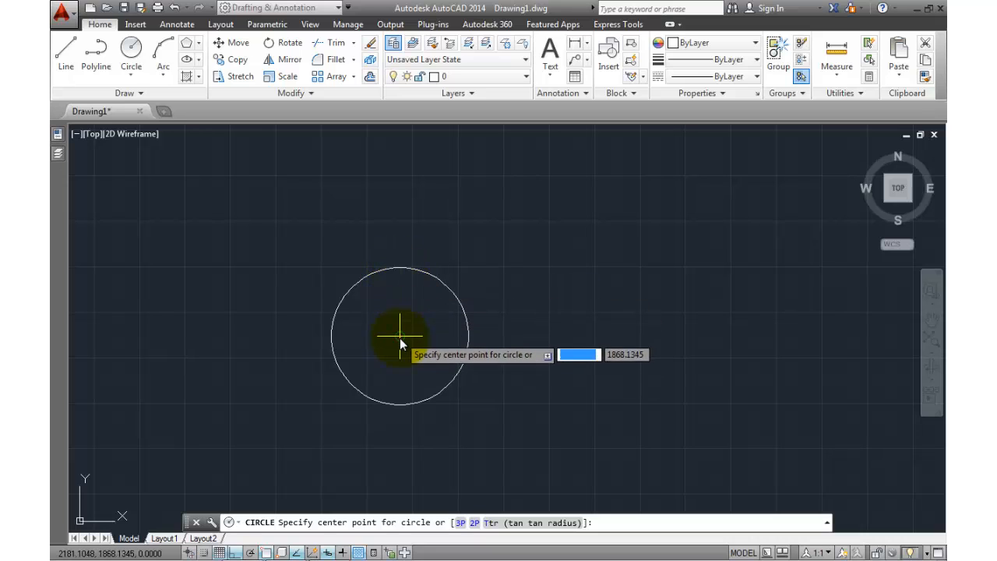
left_click(400, 230)
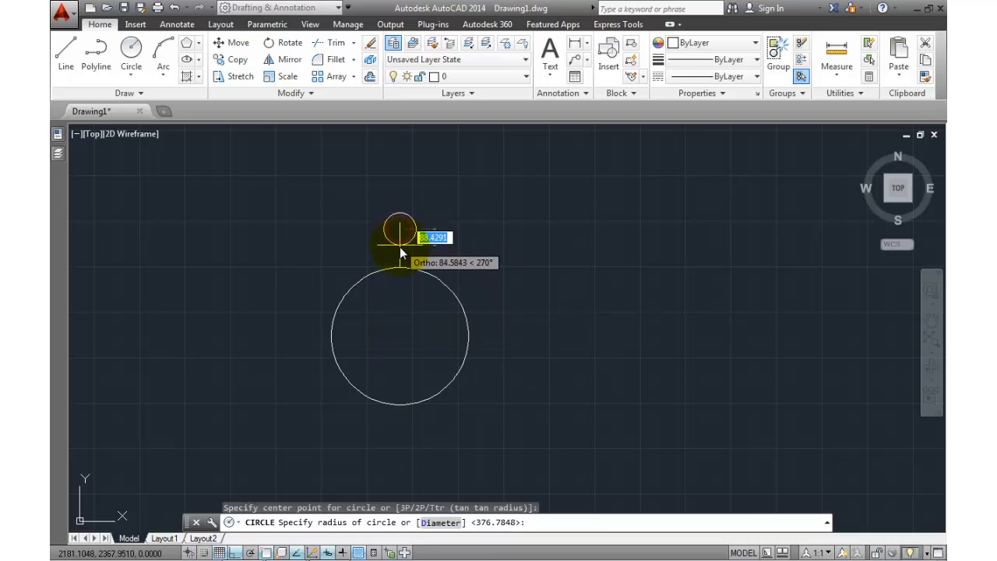
left_click(400, 248)
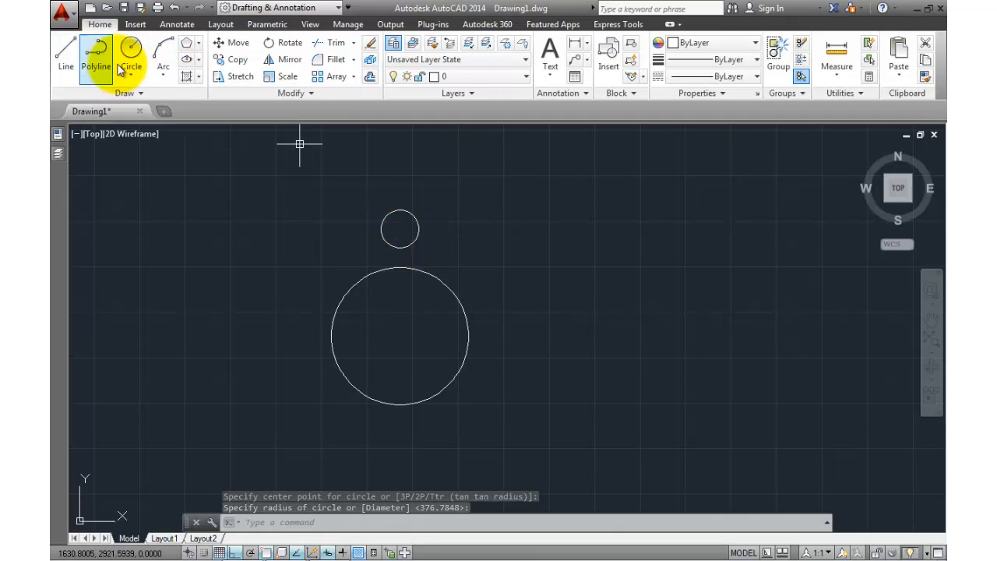
- Offset the small circle inward through a picked point to make a concentric inner circle
left_click(370, 78)
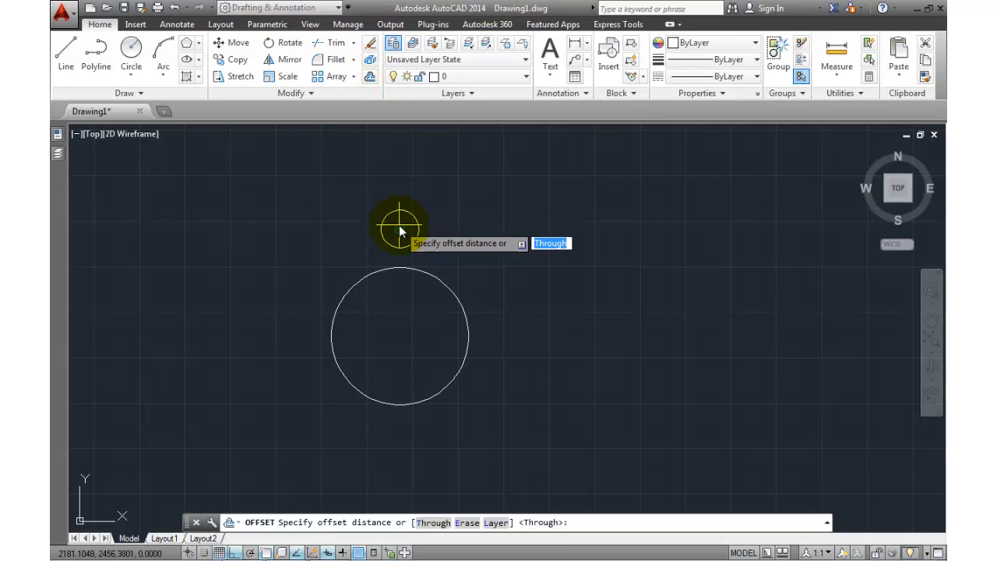
scroll(400, 231, "up", 4)
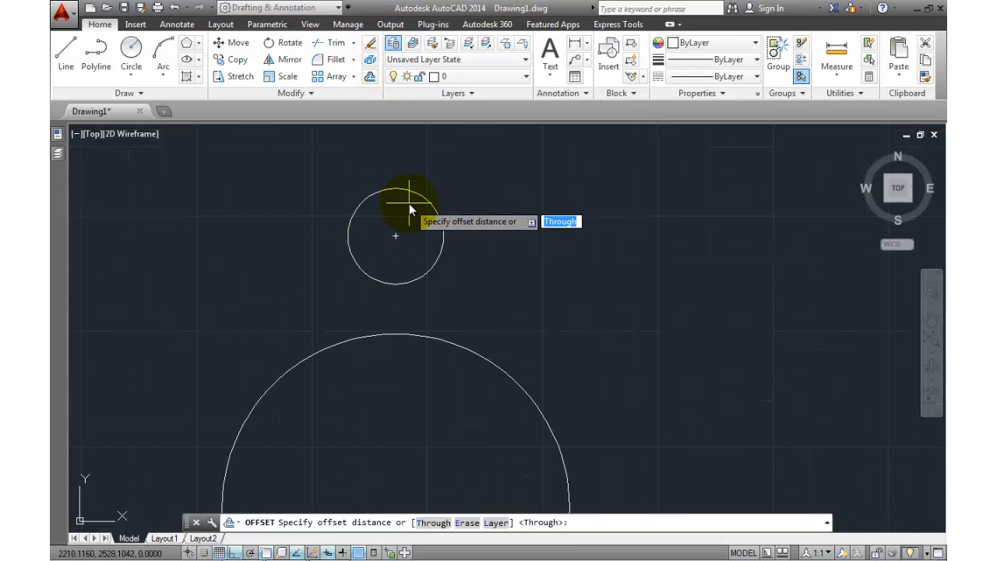
key("Return")
left_click(401, 192)
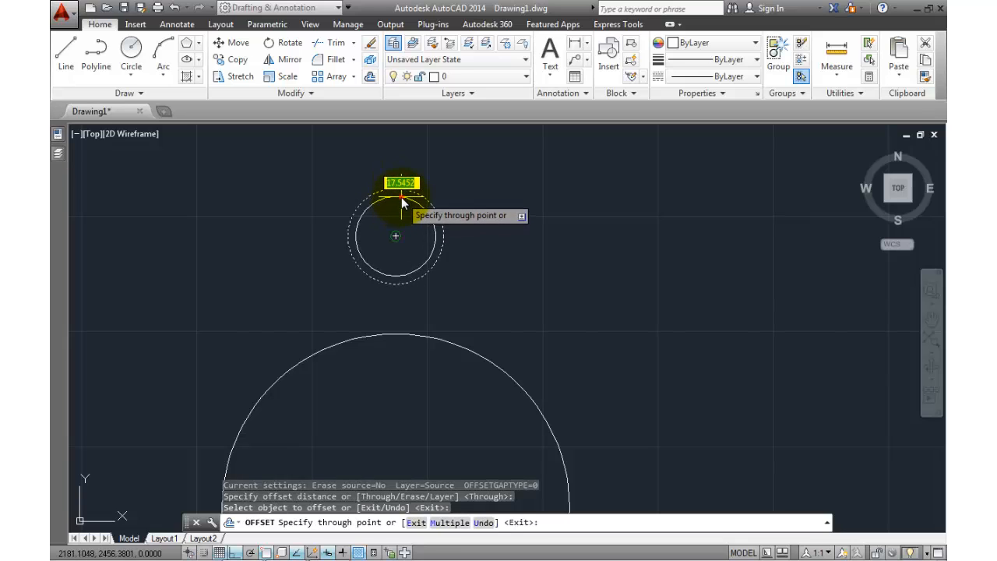
left_click(401, 196)
left_click(406, 195)
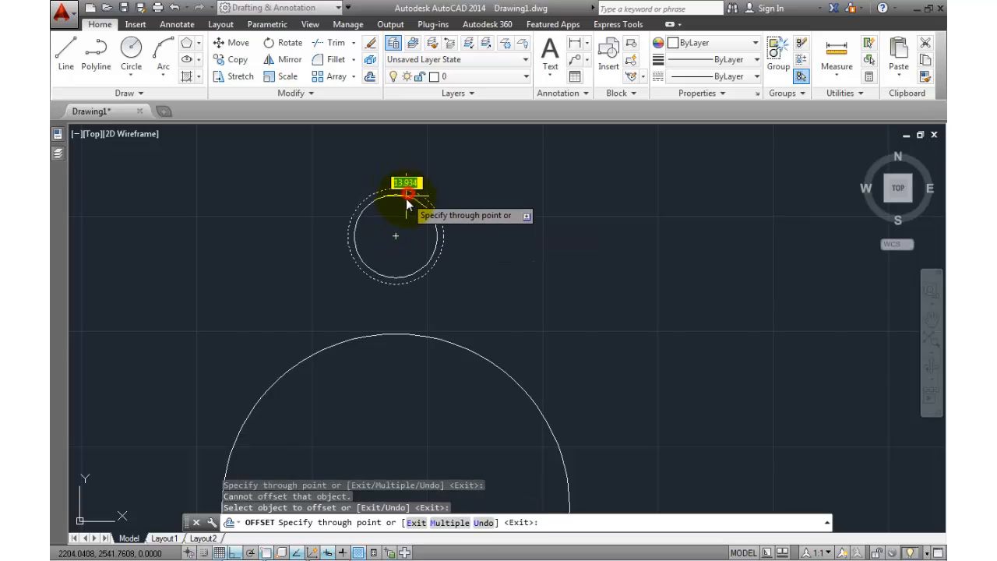
left_click(405, 202)
key("Return")
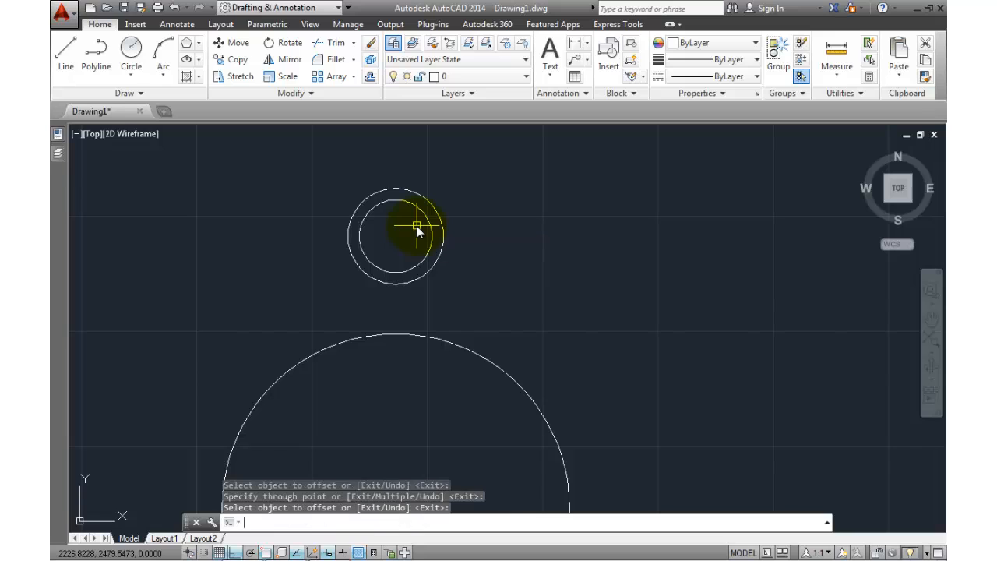
- Draw a horizontal line from the small outer circle's left edge through its centre to just past its right edge
left_click(66, 58)
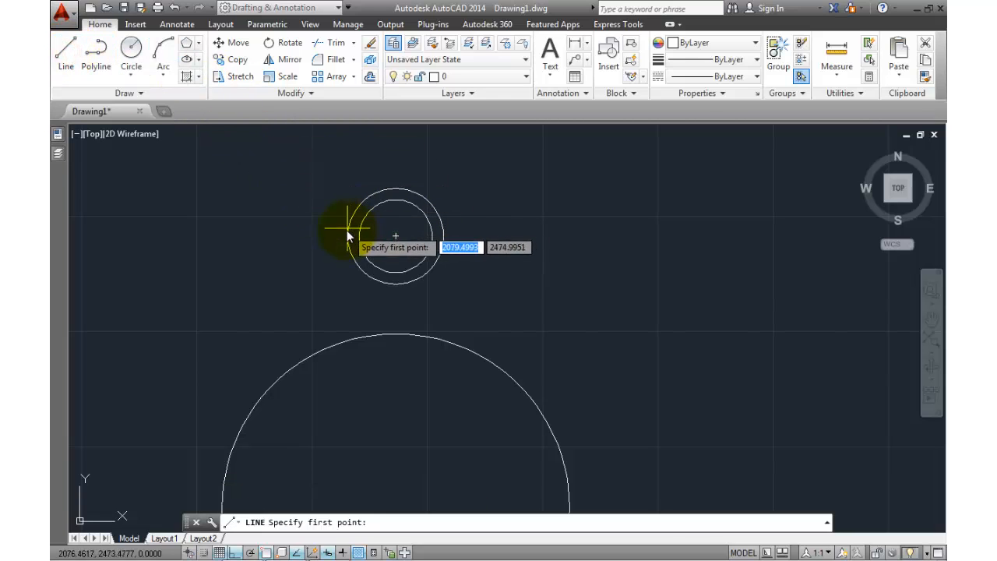
mouse_move(396, 235)
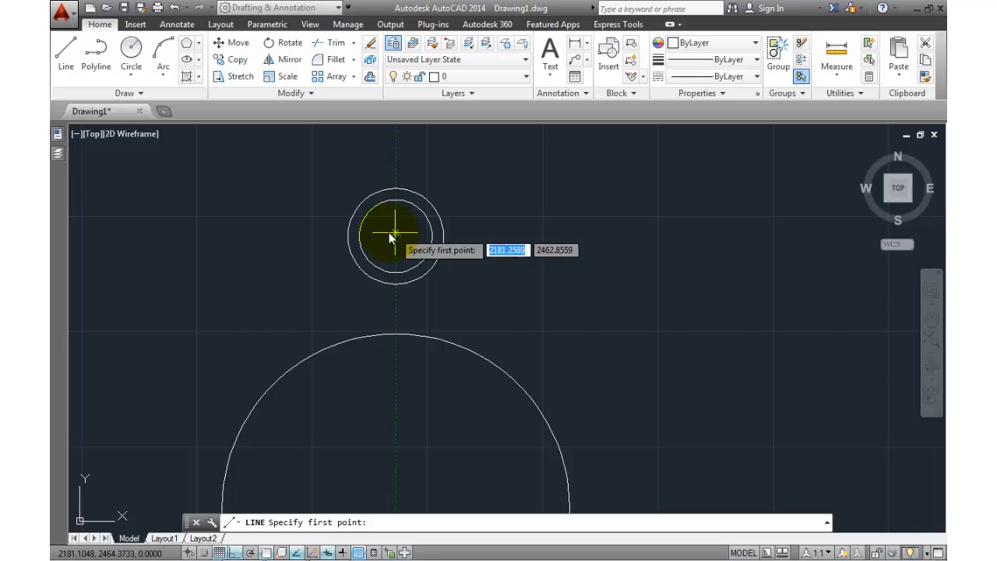
left_click(349, 234)
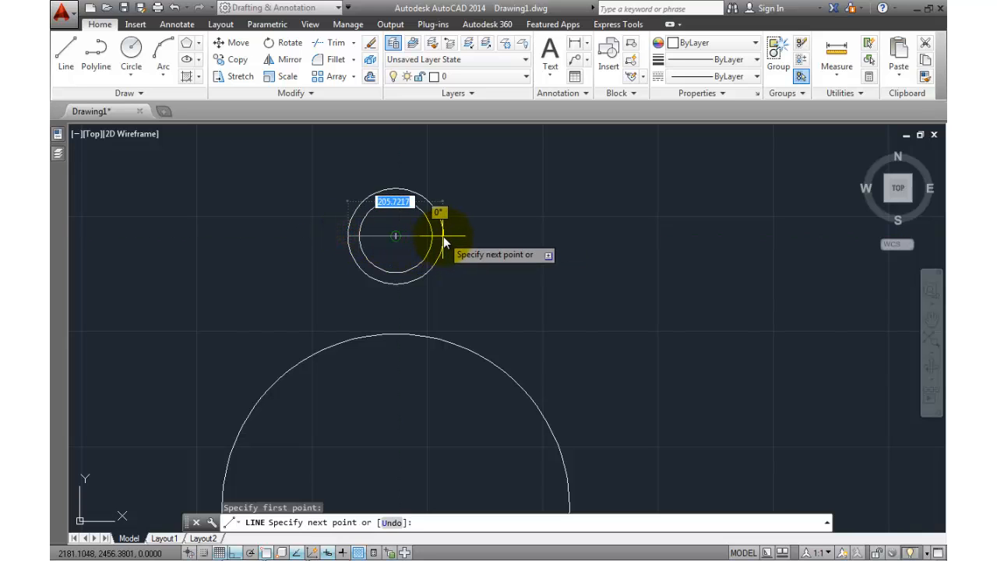
scroll(444, 236, "up", 4)
left_click(438, 236)
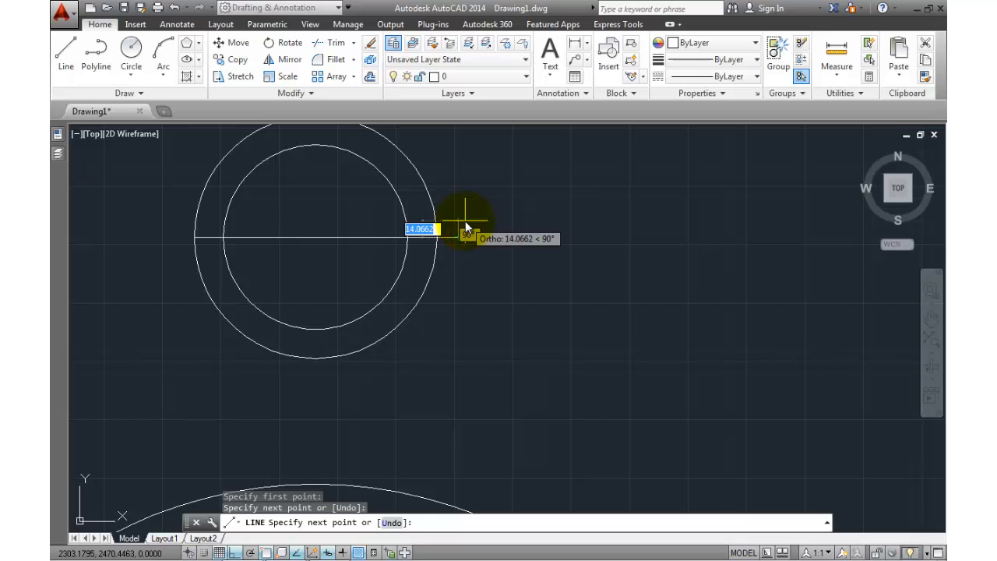
key("Return")
- Trim the line's overhang outside the small circle, the inner circle's lower half and the line segment inside the inner circle
middle_click_drag(330, 252, 437, 293)
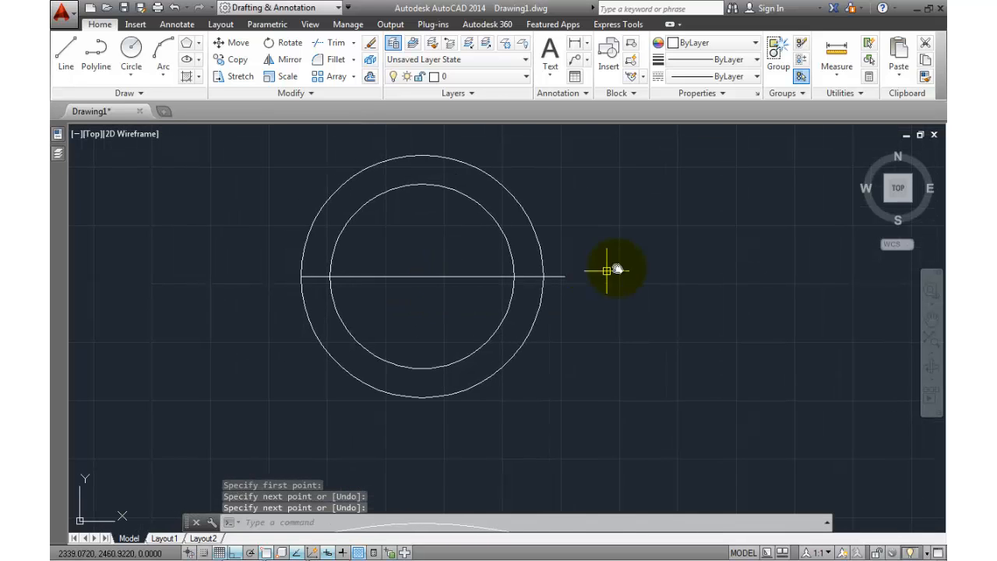
left_click(593, 237)
left_click(235, 394)
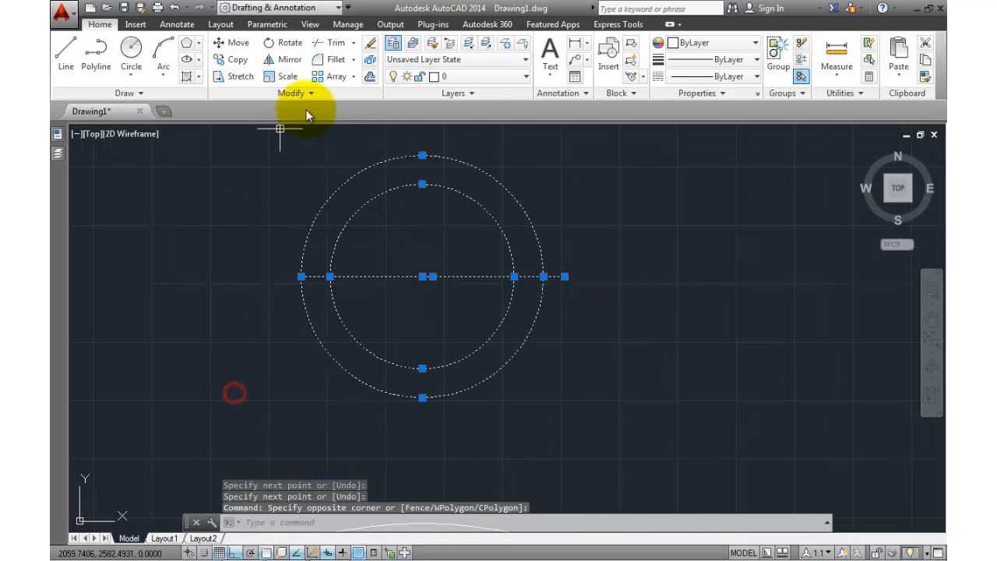
left_click(336, 45)
left_click(550, 276)
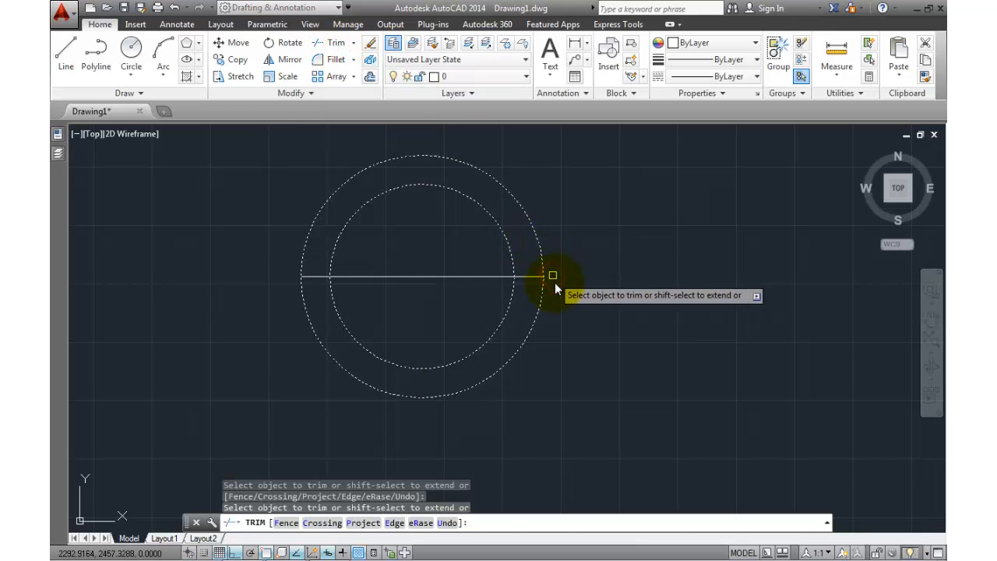
left_click(333, 306)
left_click(437, 277)
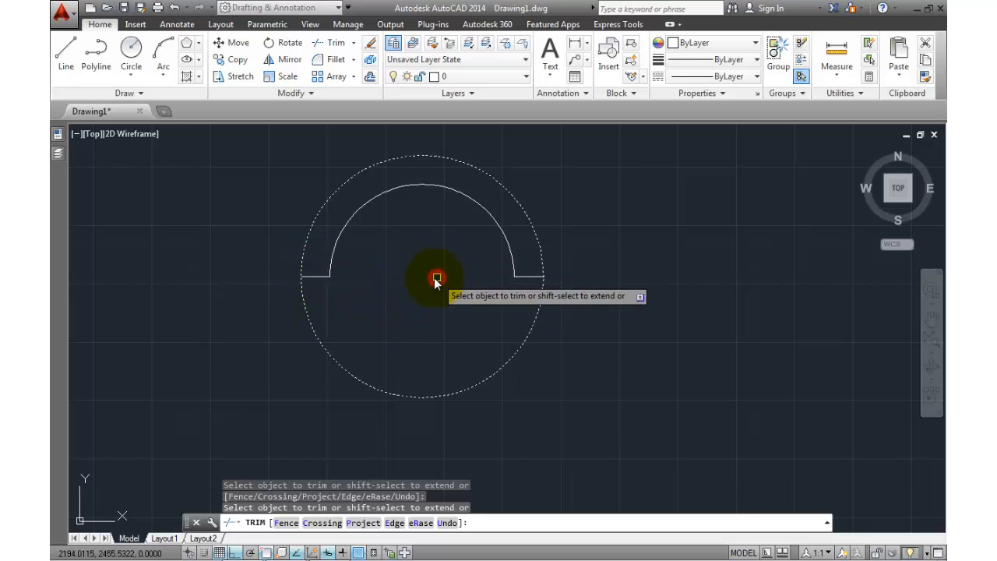
key("Return")
- Create a polar array of the small seat shape around the large circle's centre, with 6 items over 360 degrees
middle_click_drag(427, 282, 414, 240)
scroll(418, 258, "down", 10)
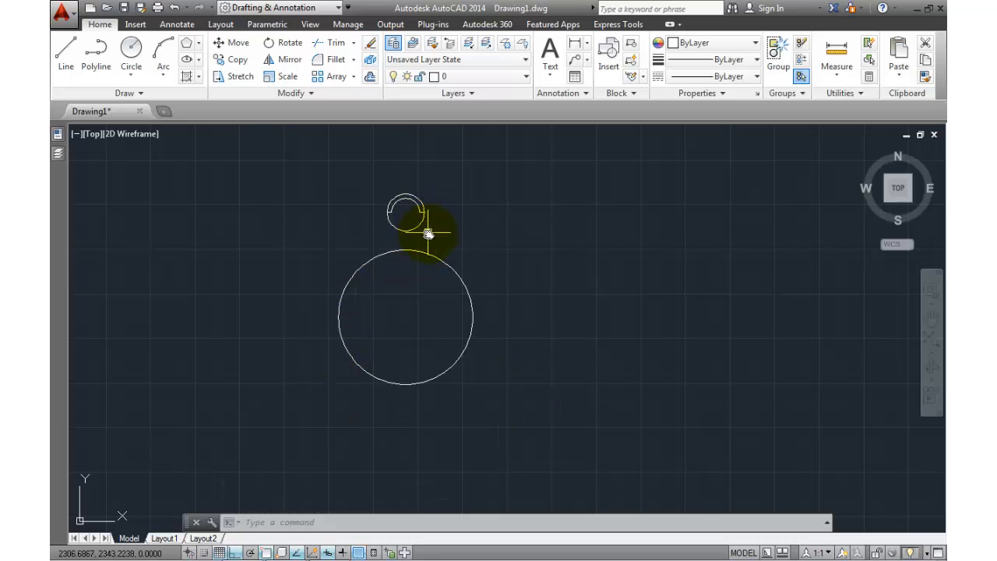
left_click(458, 182)
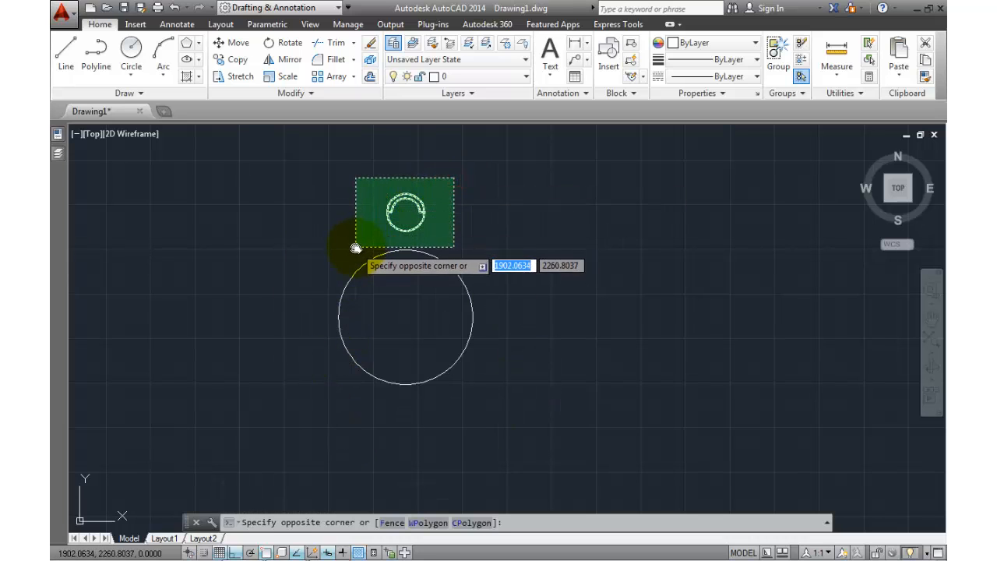
left_click(355, 246)
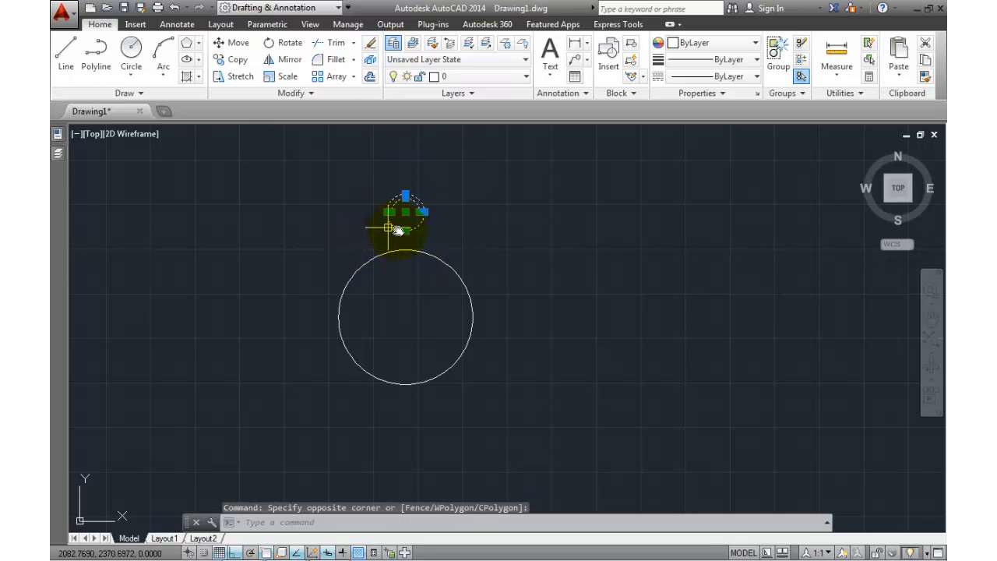
middle_click_drag(409, 289, 396, 281)
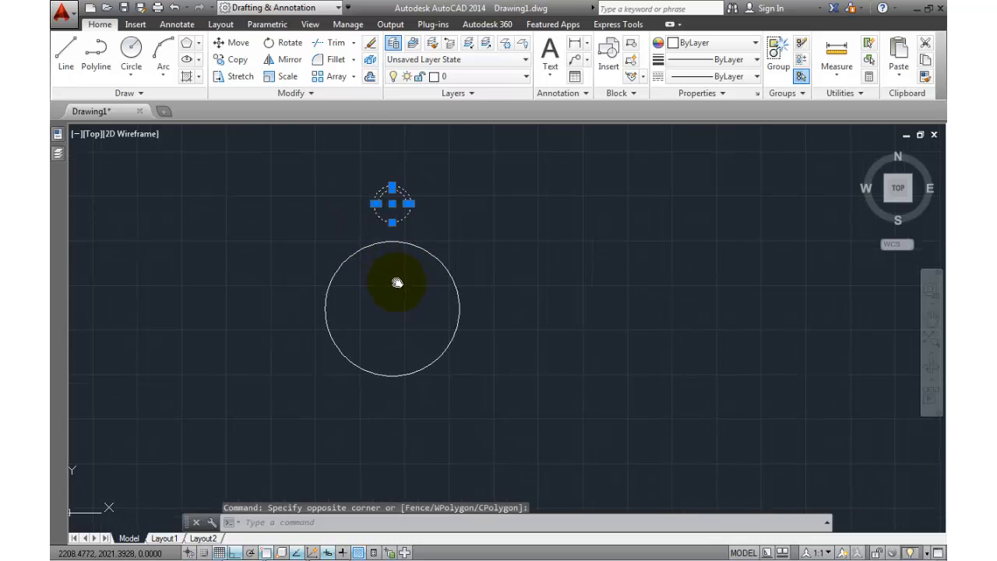
left_click(353, 77)
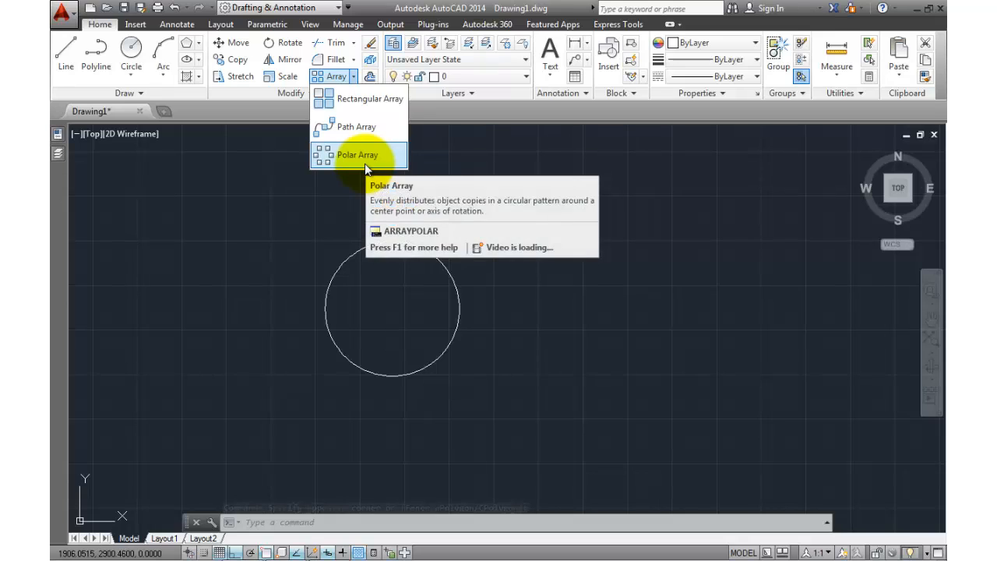
left_click(344, 155)
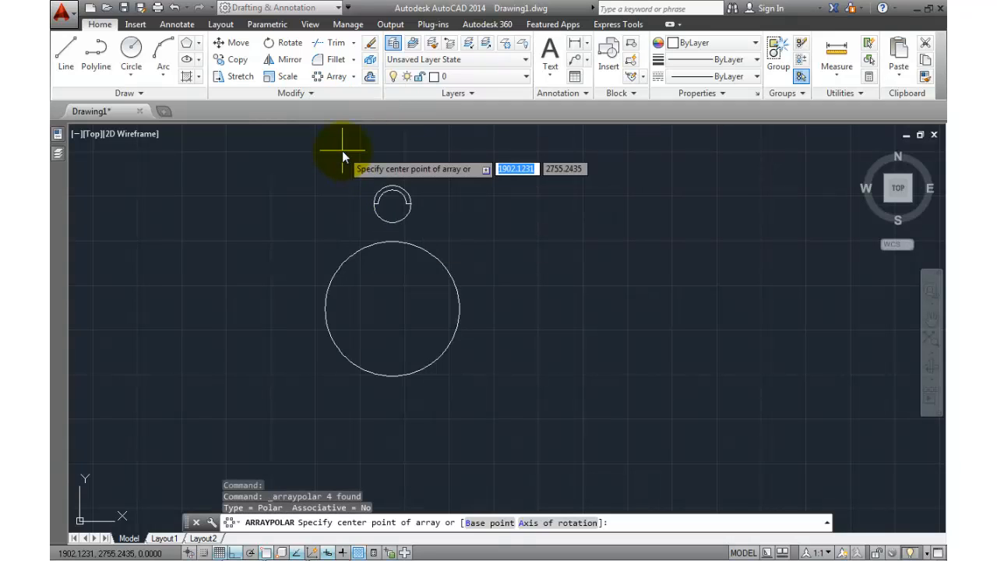
left_click(393, 311)
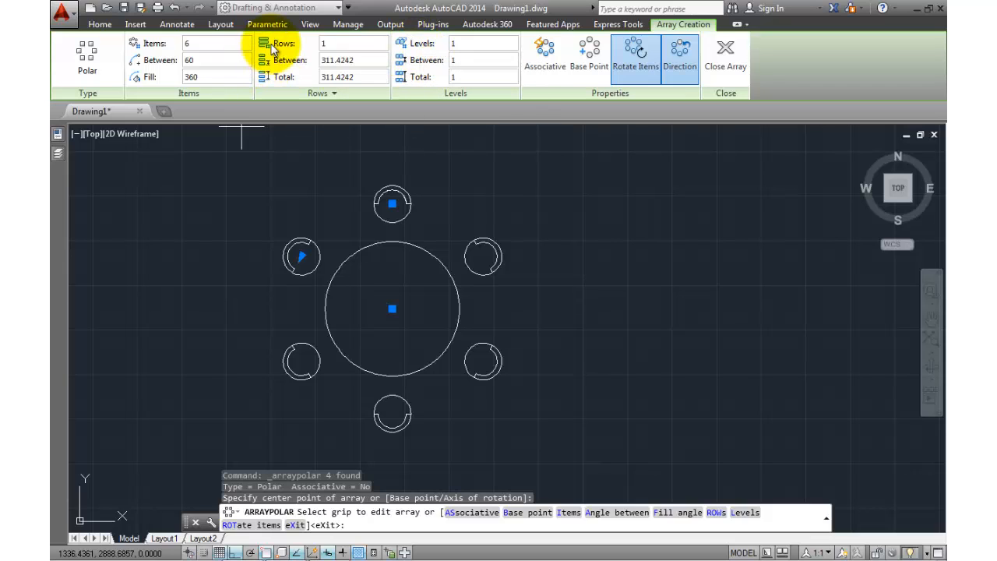
- Try the polar array with 2 rows and return it to 1 row
left_click(336, 43)
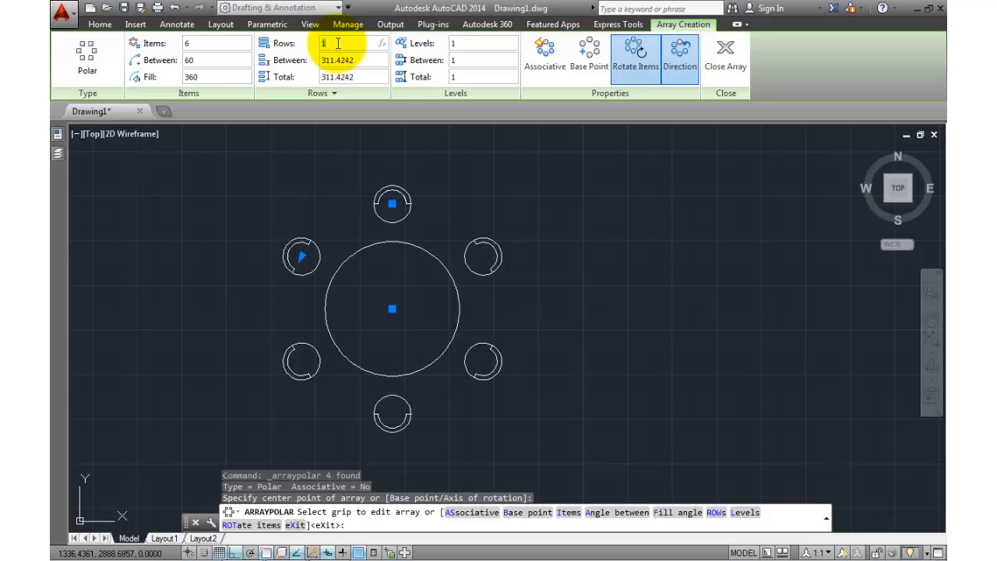
key("Return")
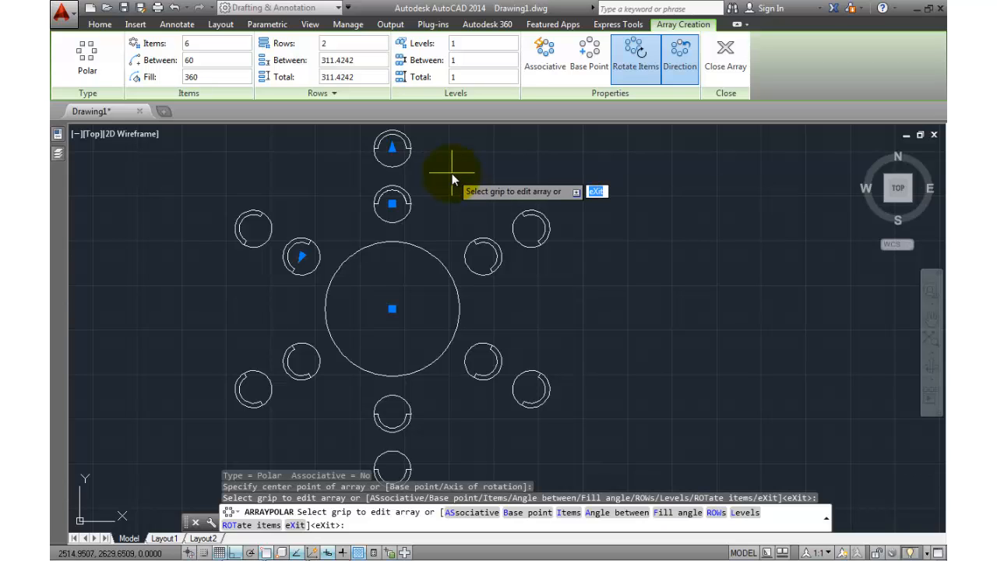
left_click(365, 43)
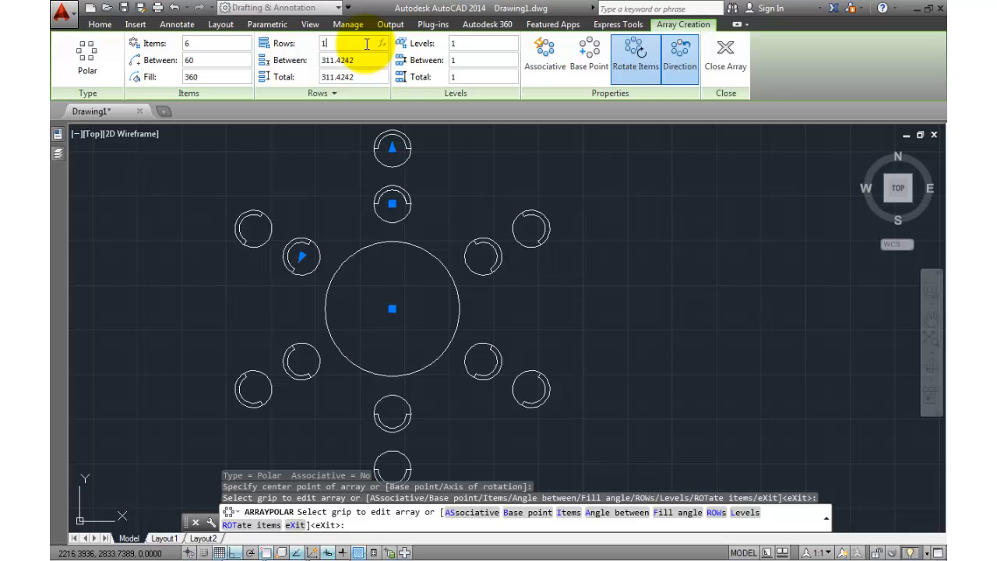
key("Return")
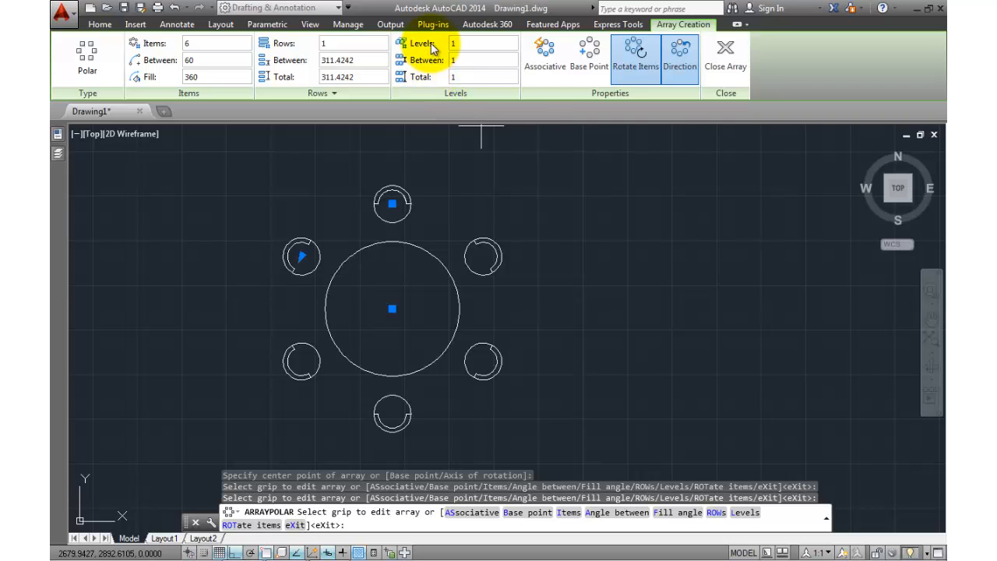
- Set the polar array's item count to 10
left_click(210, 44)
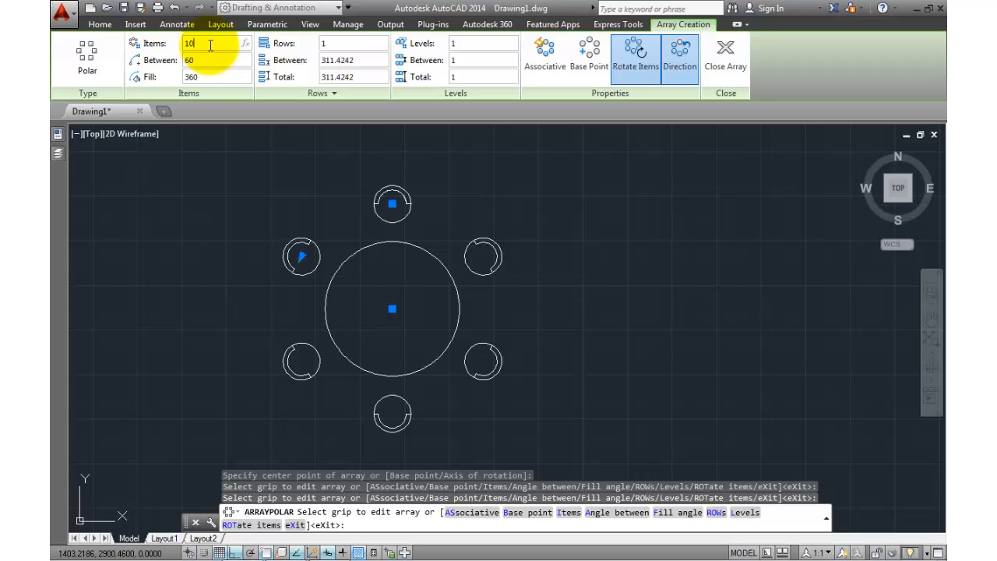
key("Return")
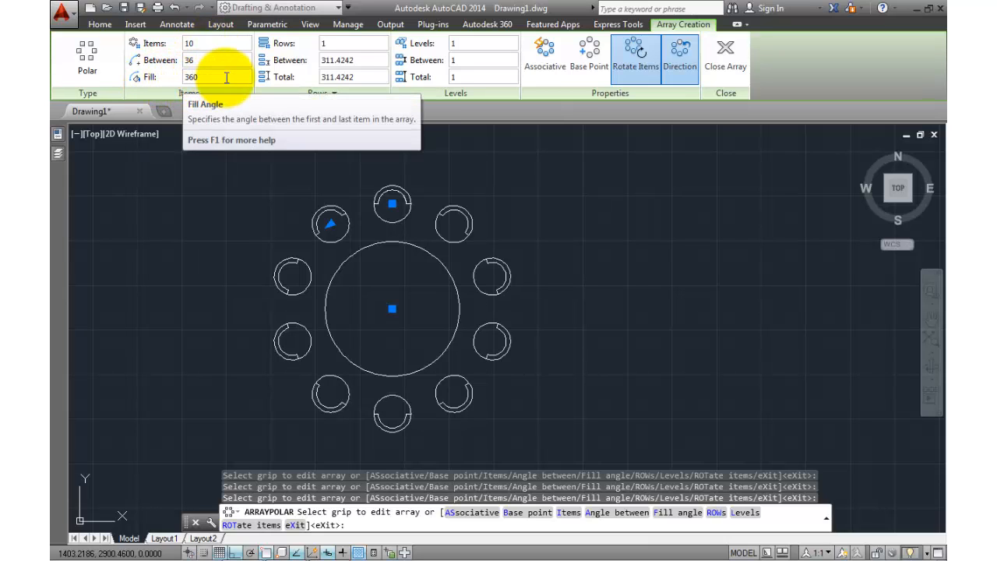
- Try the polar array with a fill angle of 180 degrees
left_click(226, 78)
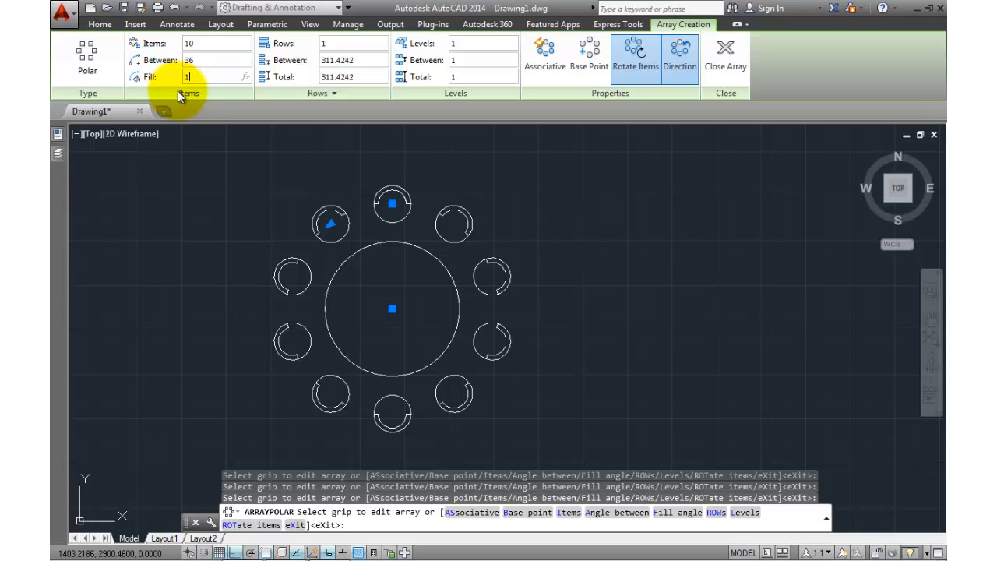
type("180")
key("Return")
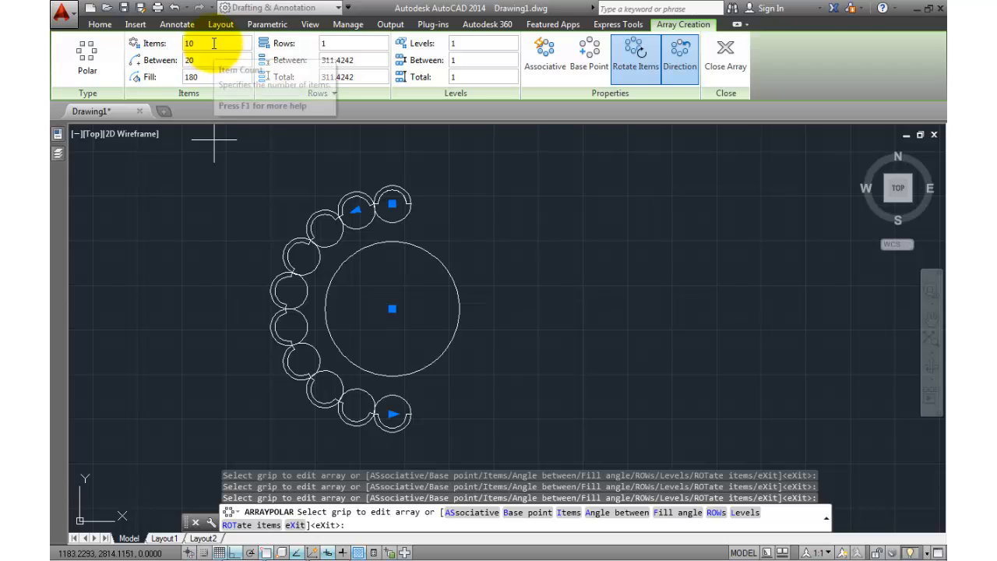
- Set the polar array's fill angle to 360 degrees and finish the array
left_click(222, 79)
left_click_drag(222, 81, 178, 81)
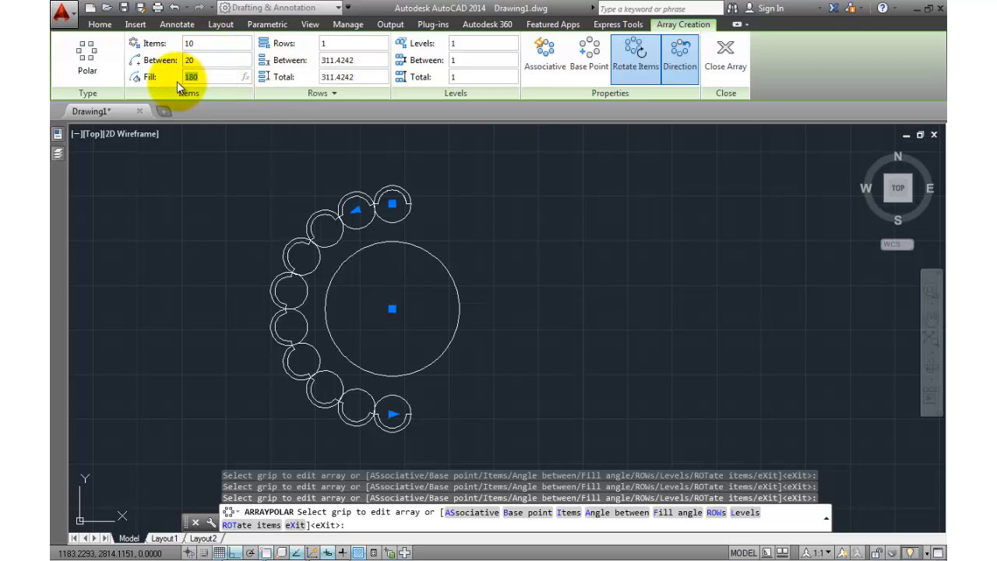
type("360")
key("Return")
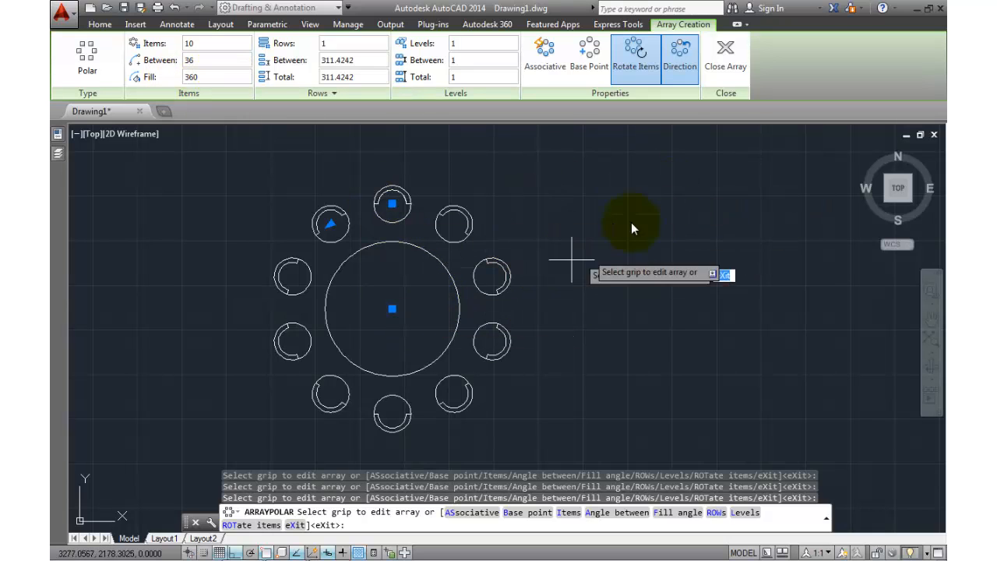
left_click(727, 57)
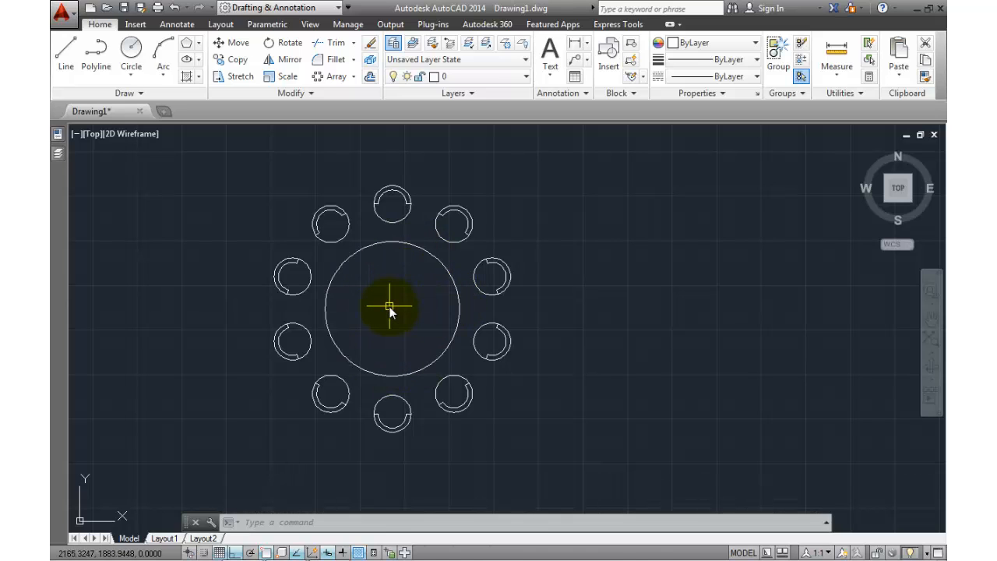
- Draw a small five-sided polygon, inscribed in a circle and pointing upward, in the empty area to the right of the table
middle_click_drag(389, 310, 193, 313)
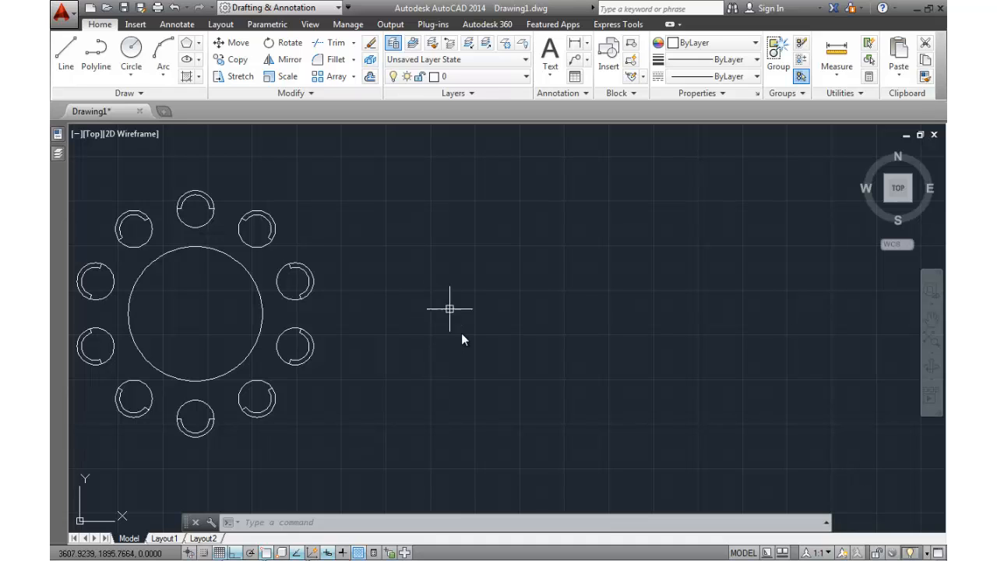
left_click(190, 45)
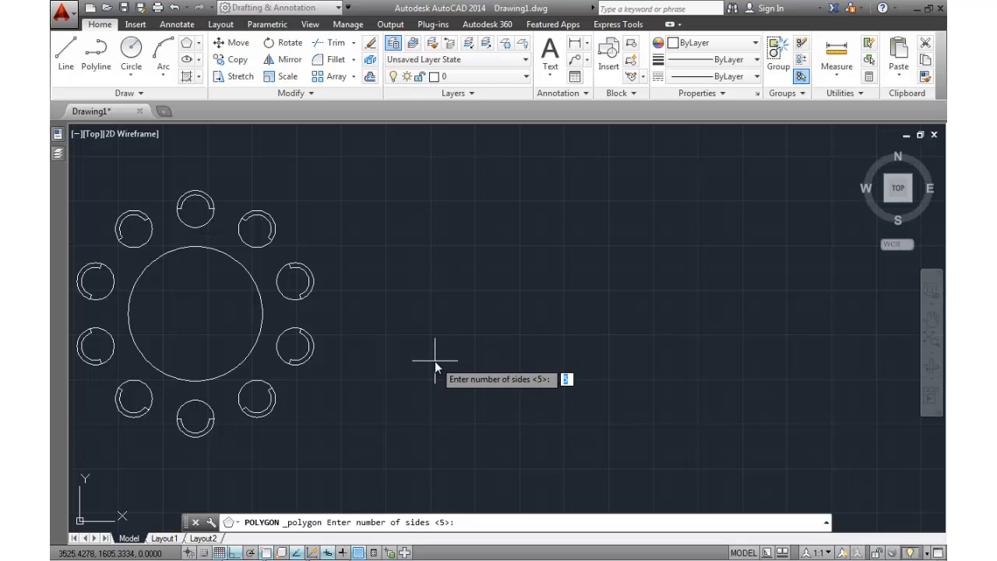
type("5")
key("Return")
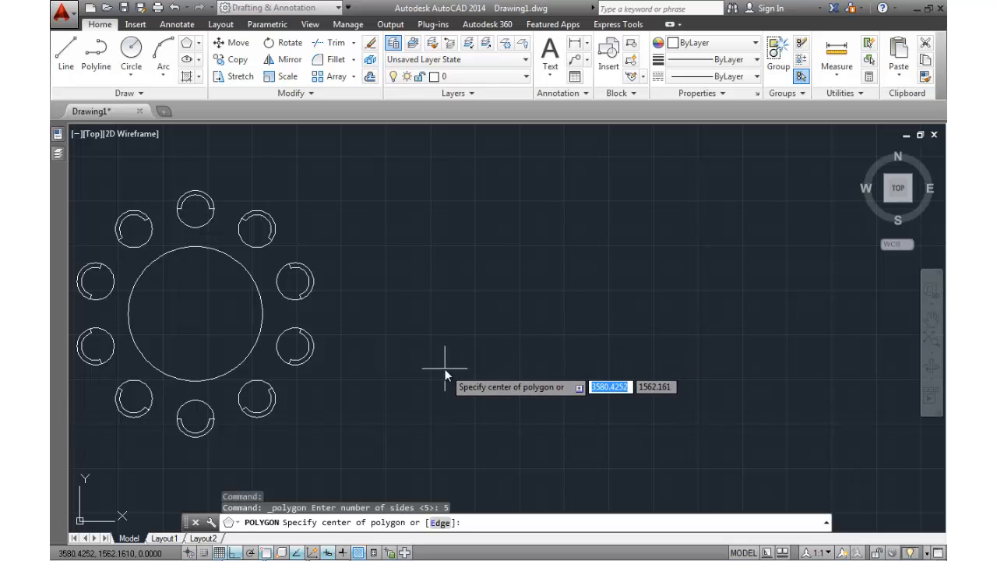
left_click(445, 368)
left_click(485, 405)
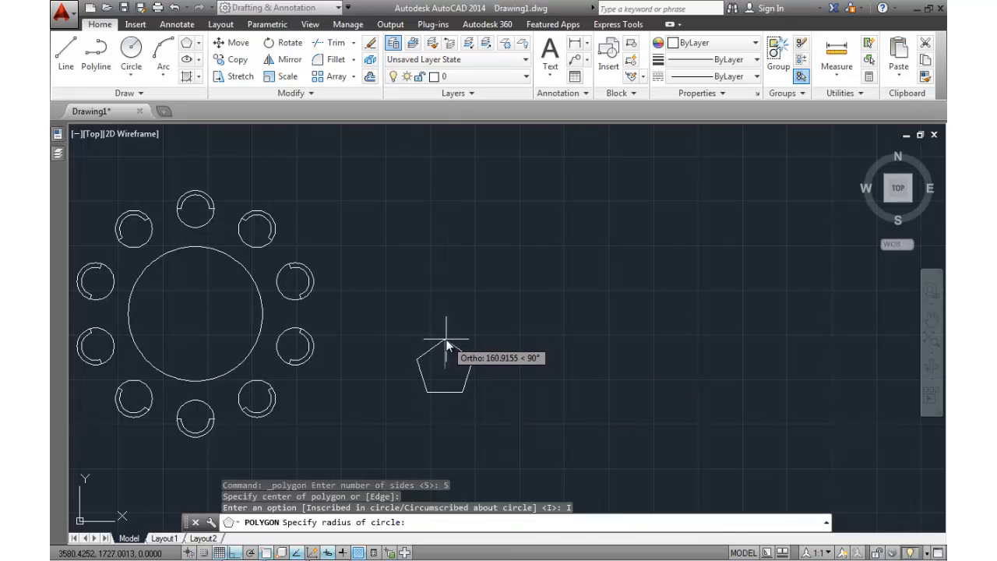
left_click(445, 343)
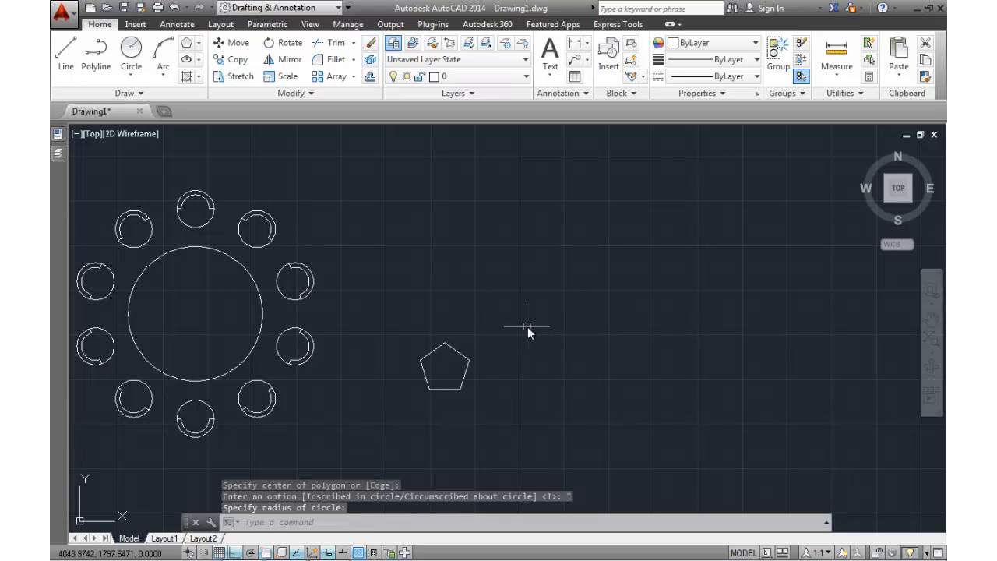
- Create a rectangular array of the pentagon with 10 columns
middle_click_drag(527, 329, 455, 341)
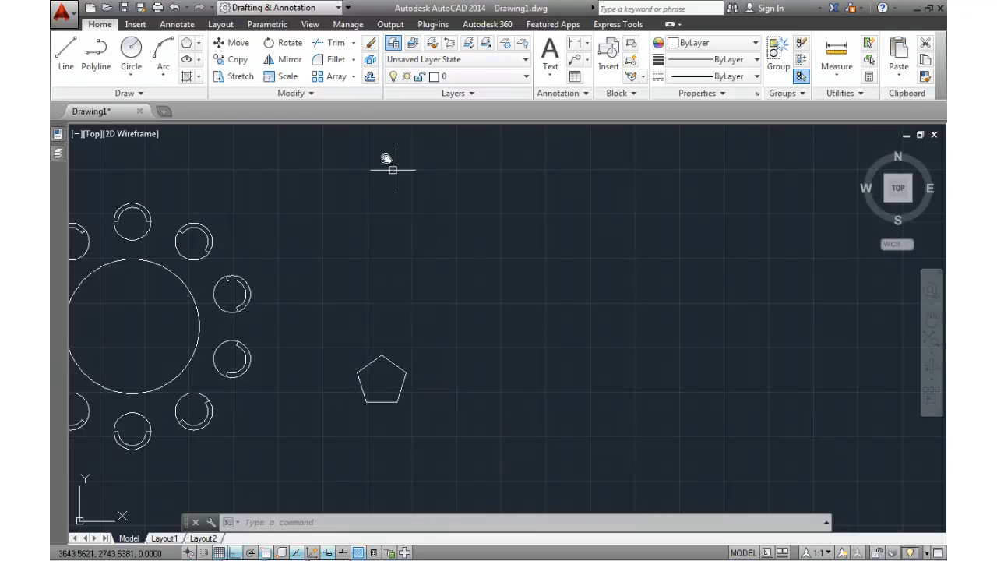
left_click(354, 79)
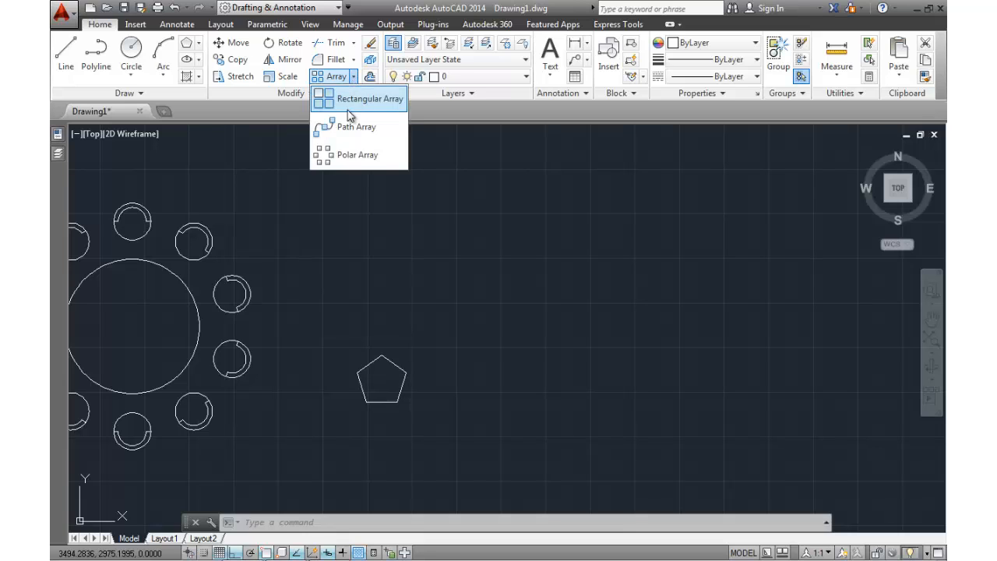
left_click(346, 103)
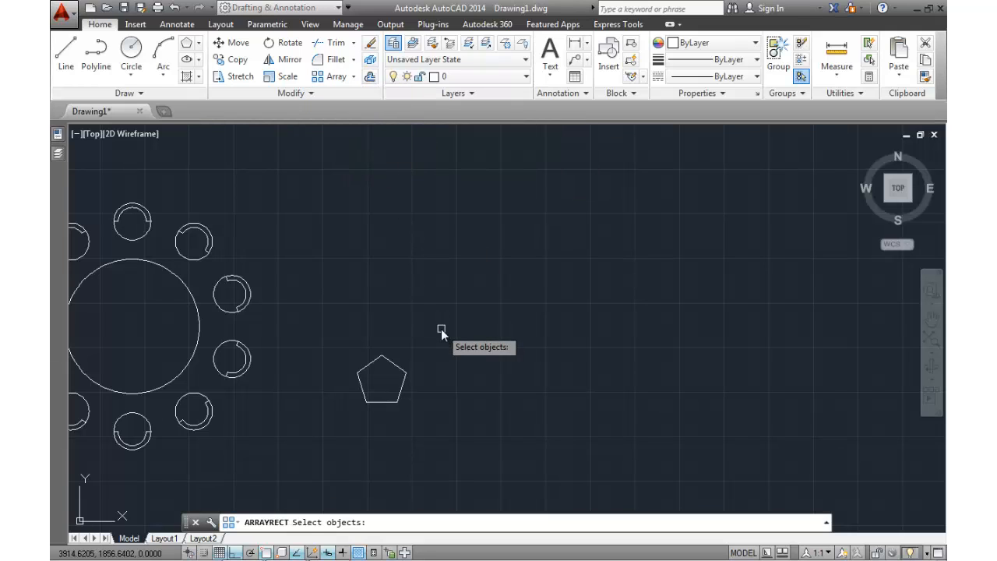
left_click(395, 366)
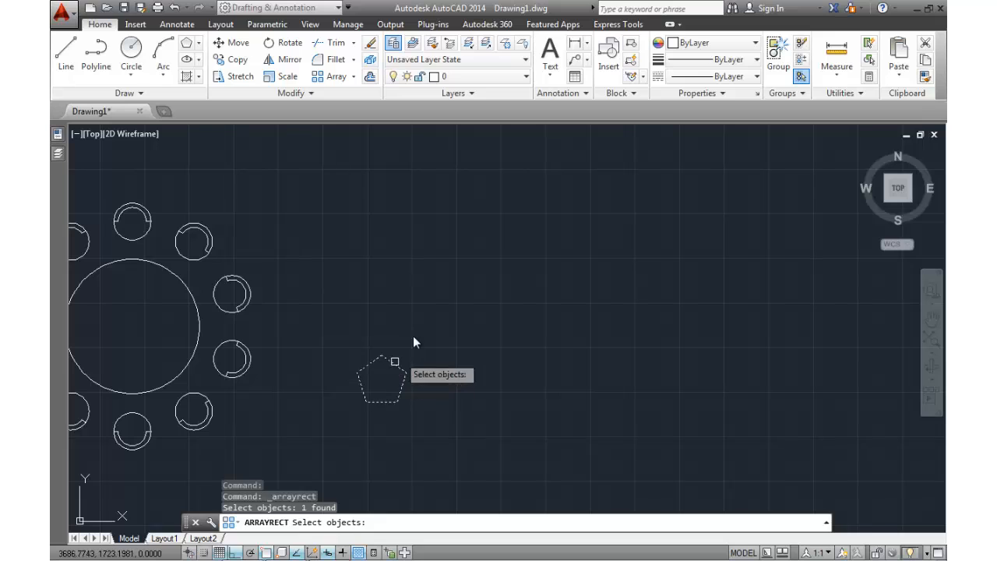
key("Return")
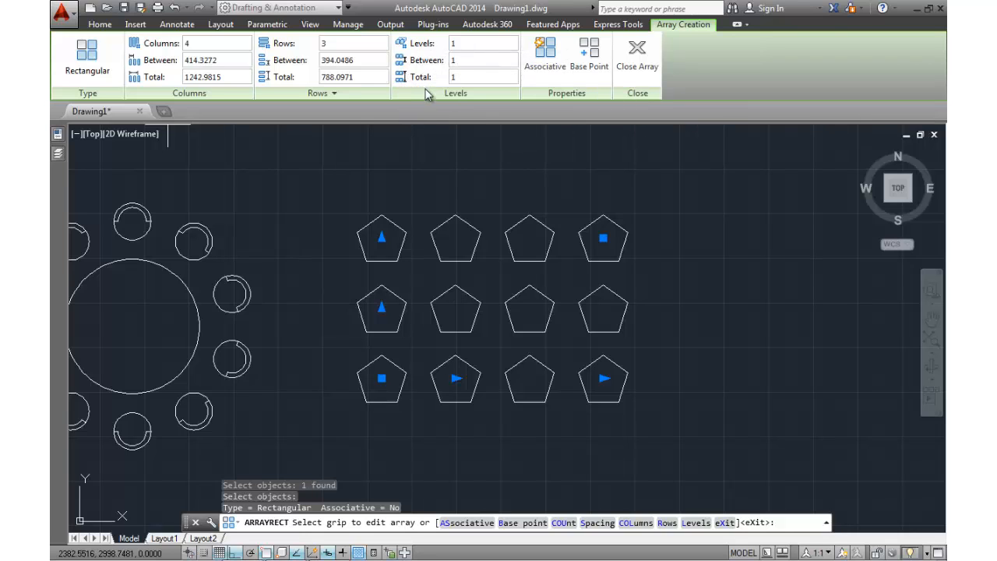
left_click(208, 44)
type("10")
key("Return")
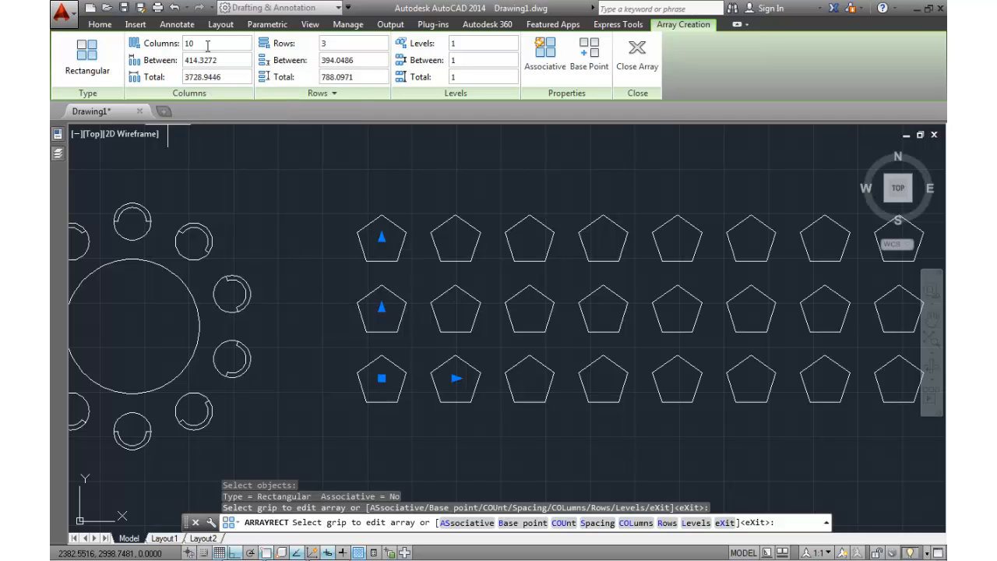
- Set the spacing between the pentagon array's columns to 300
middle_click_drag(604, 287, 448, 315)
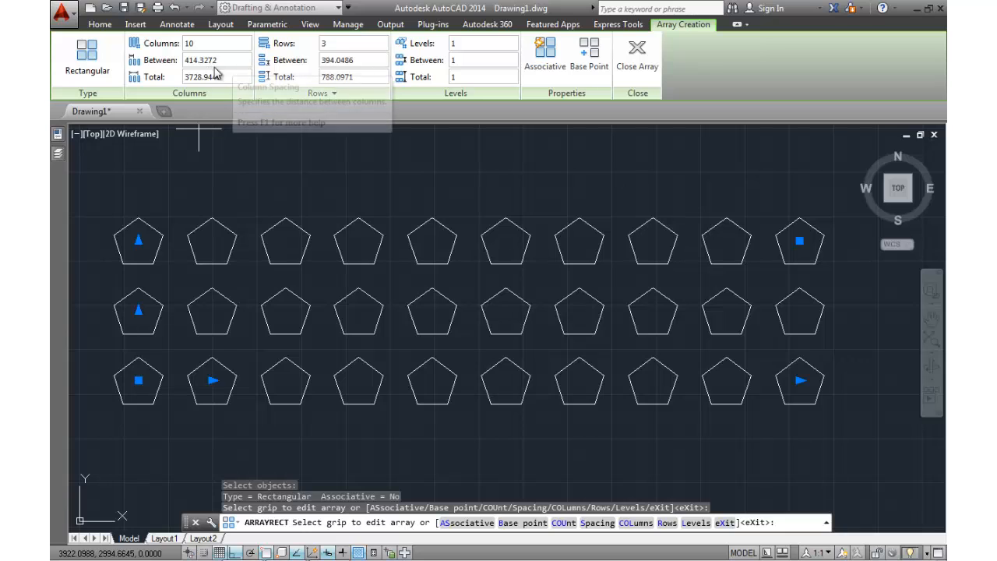
left_click_drag(230, 62, 179, 69)
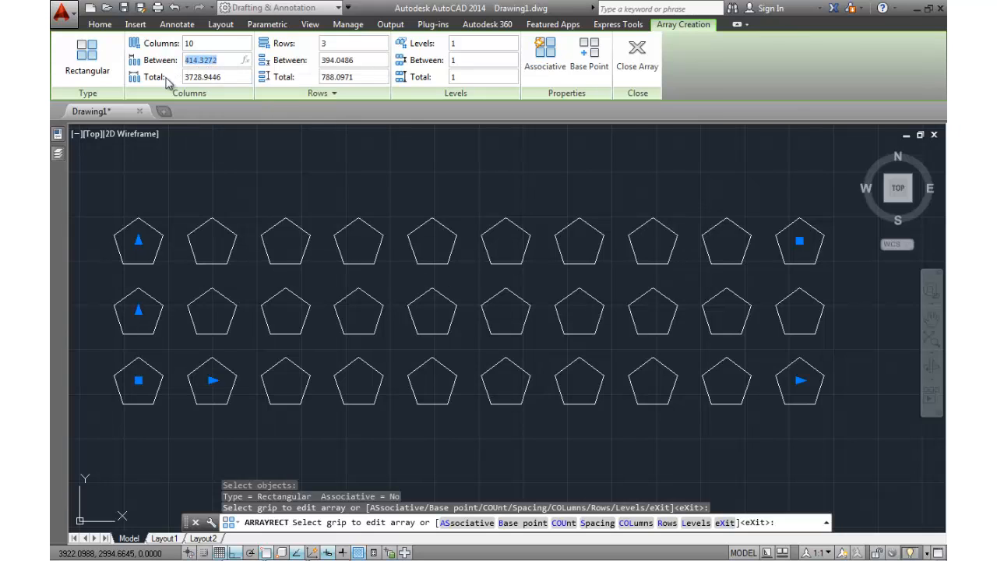
type("3")
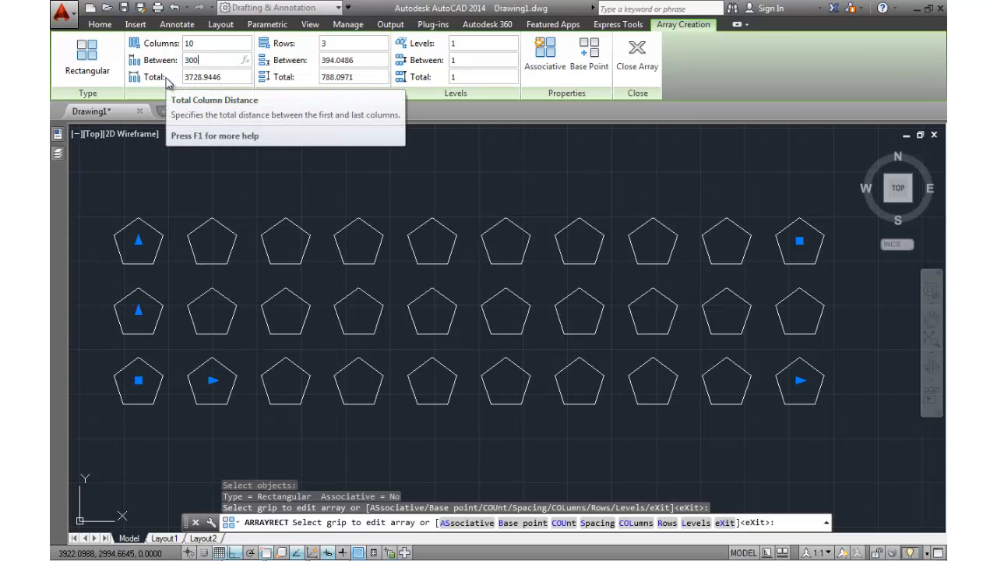
type("00")
key("Return")
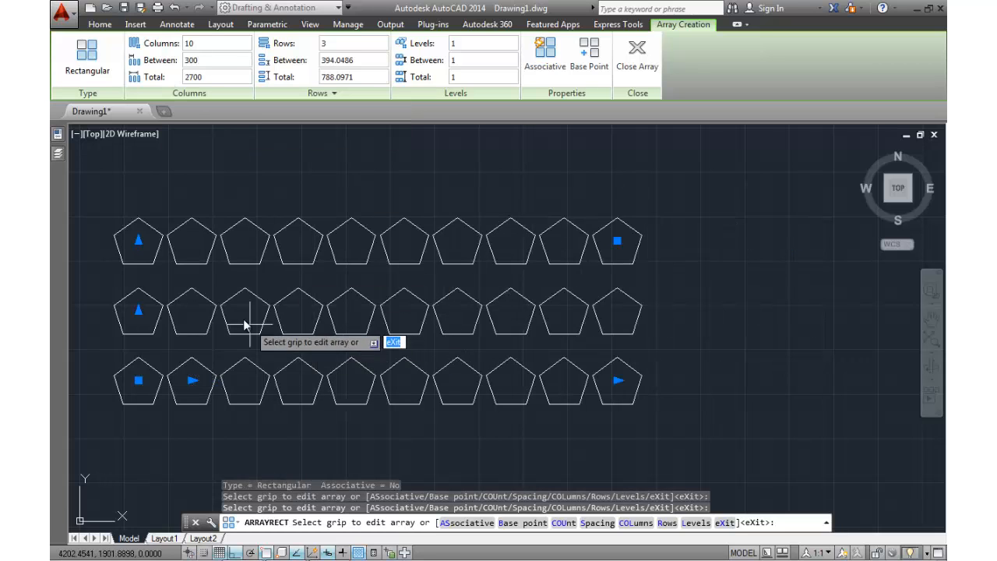
- Set the pentagon array's row count to 2
middle_click_drag(233, 313, 283, 326)
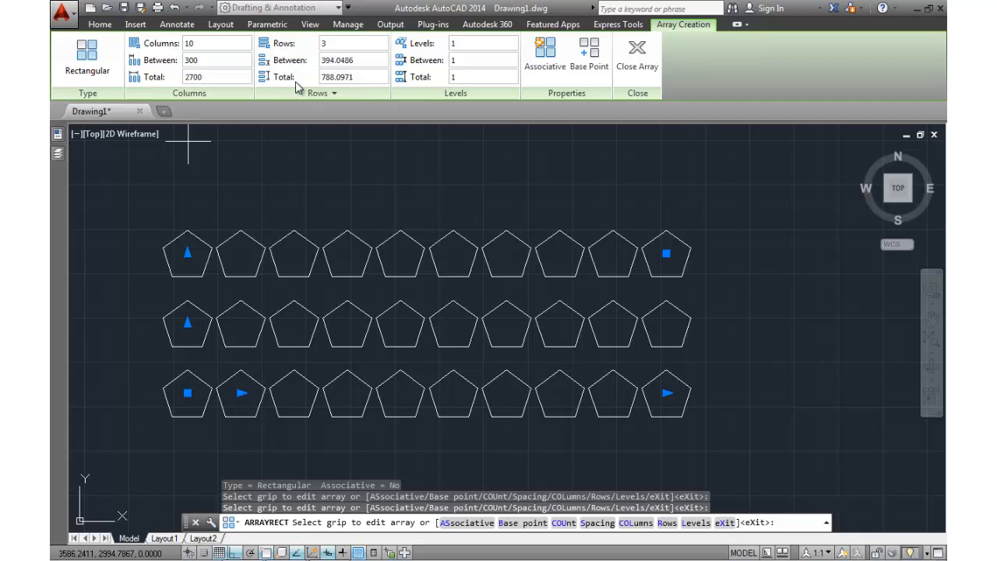
left_click(337, 45)
type("2")
key("Return")
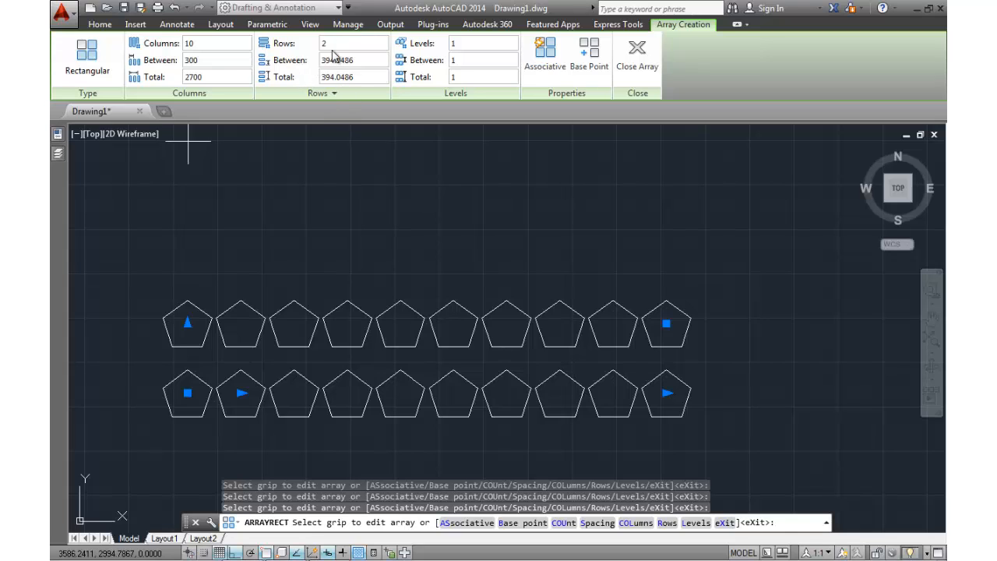
- Set the spacing between the pentagon array's rows to 300 and finish the array
left_click(348, 65)
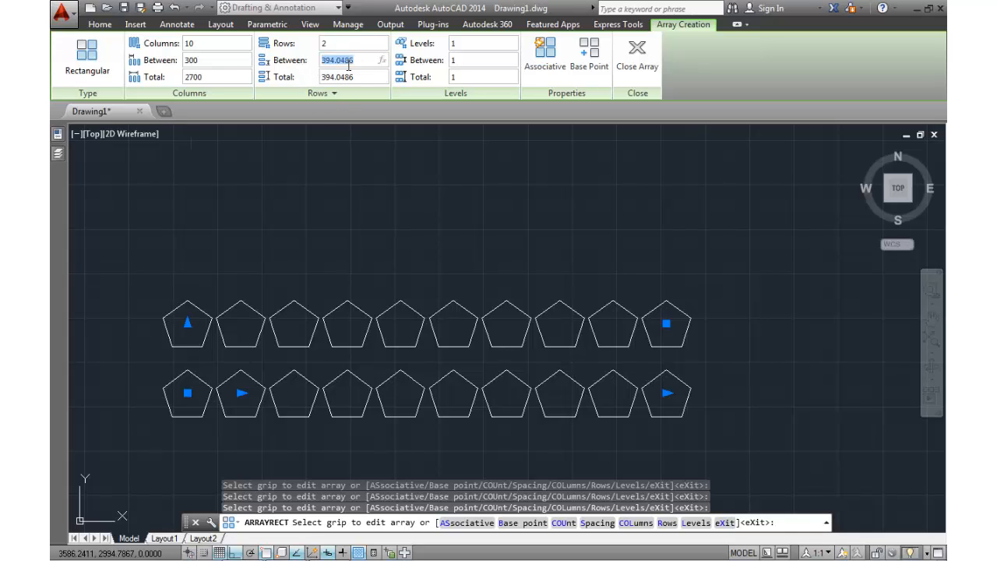
type("300")
key("Return")
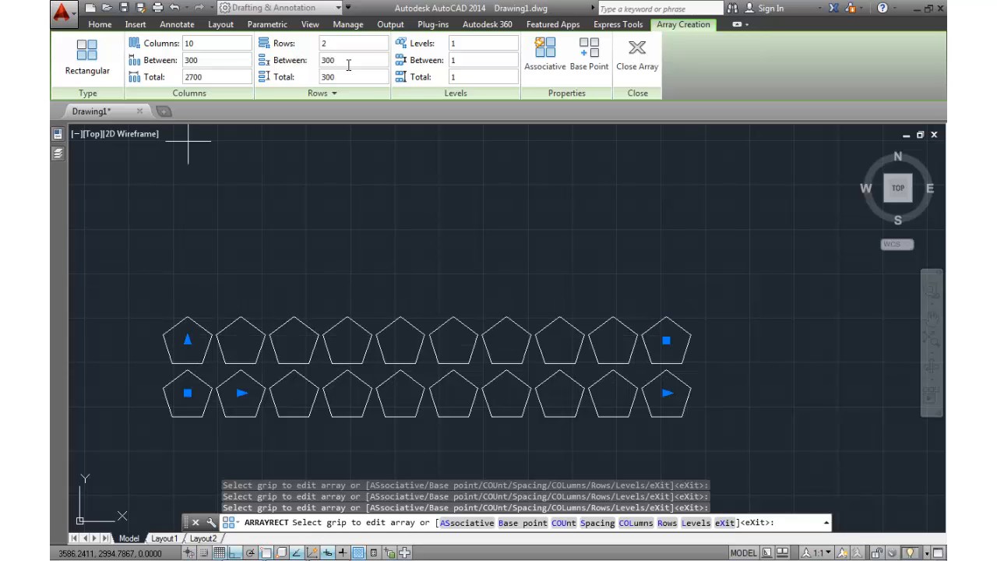
middle_click_drag(303, 282, 382, 260)
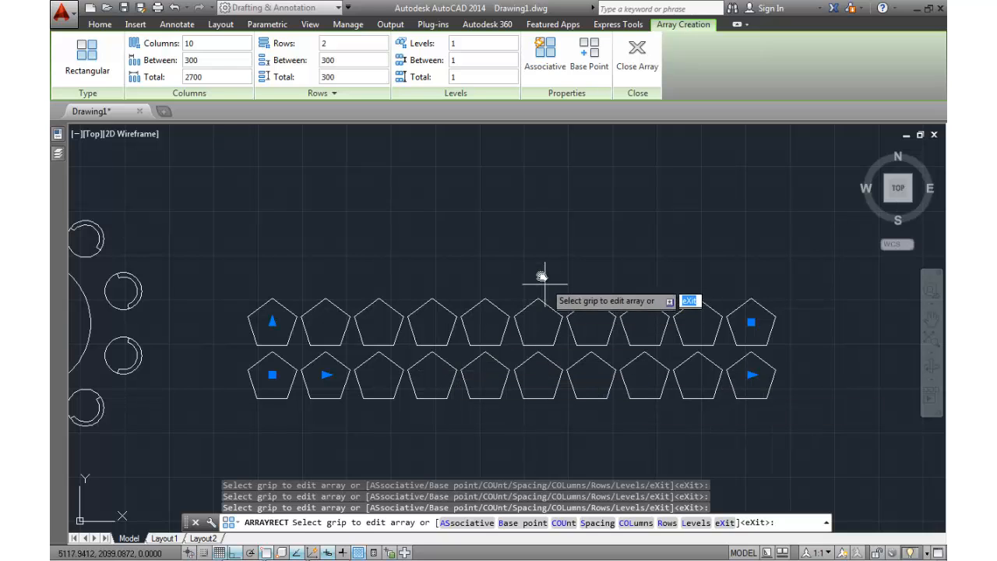
left_click(638, 53)
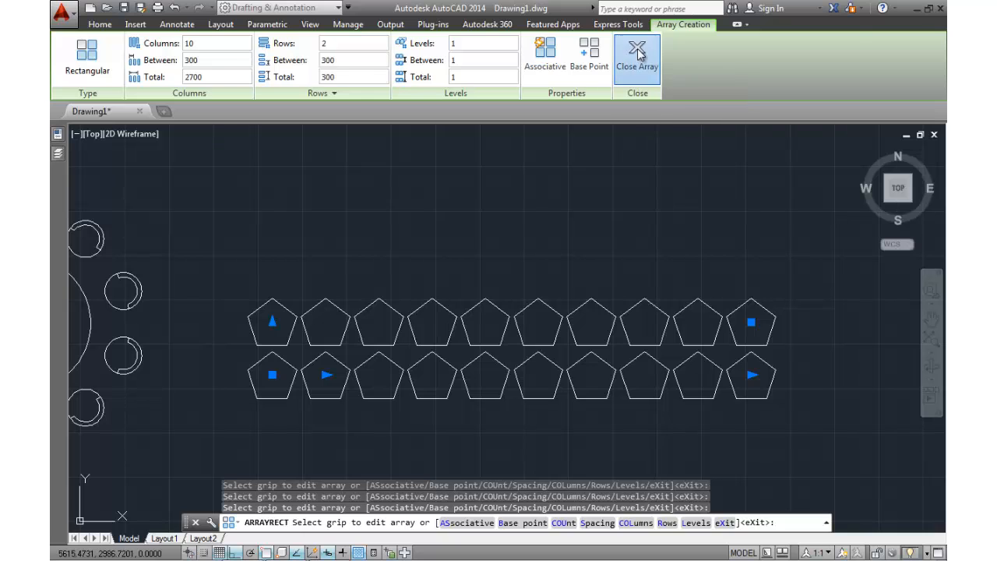